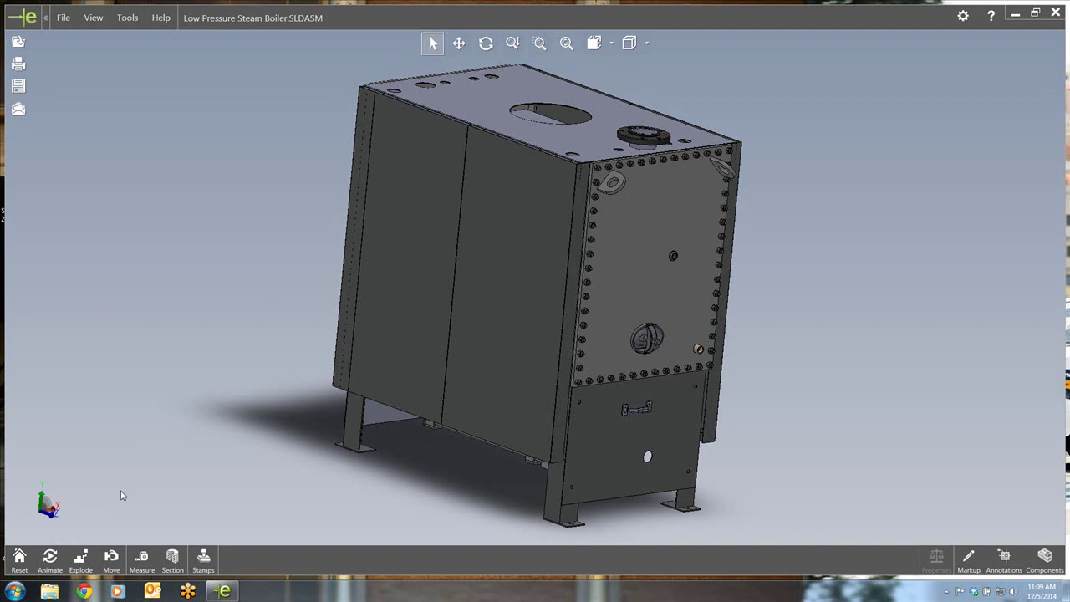
- Select the boiler's outer jacket panels with Move, slide them far left and tilt them
left_click(112, 558)
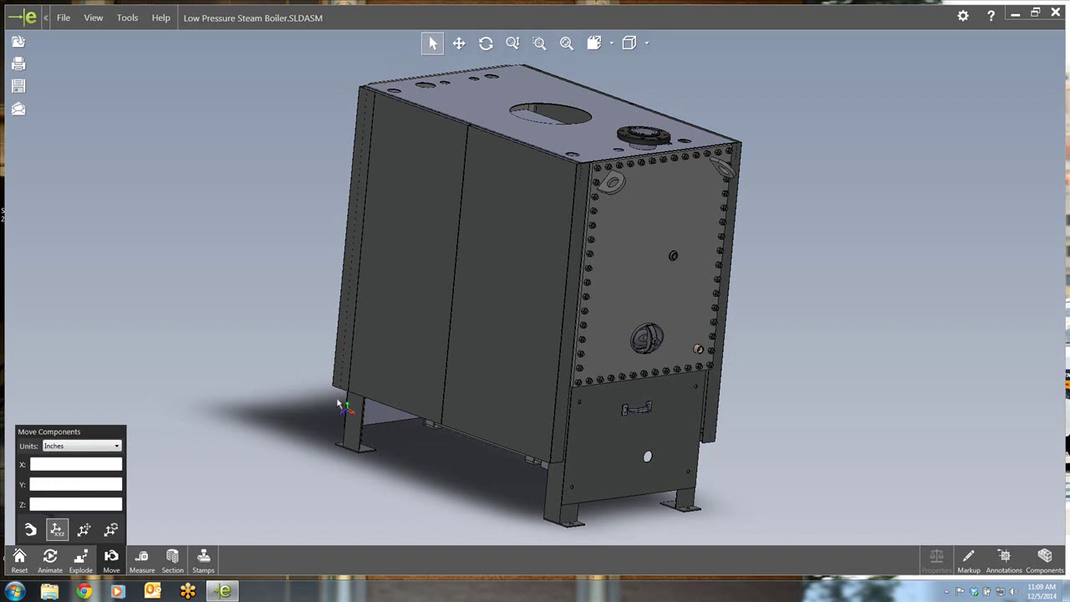
left_click(384, 316)
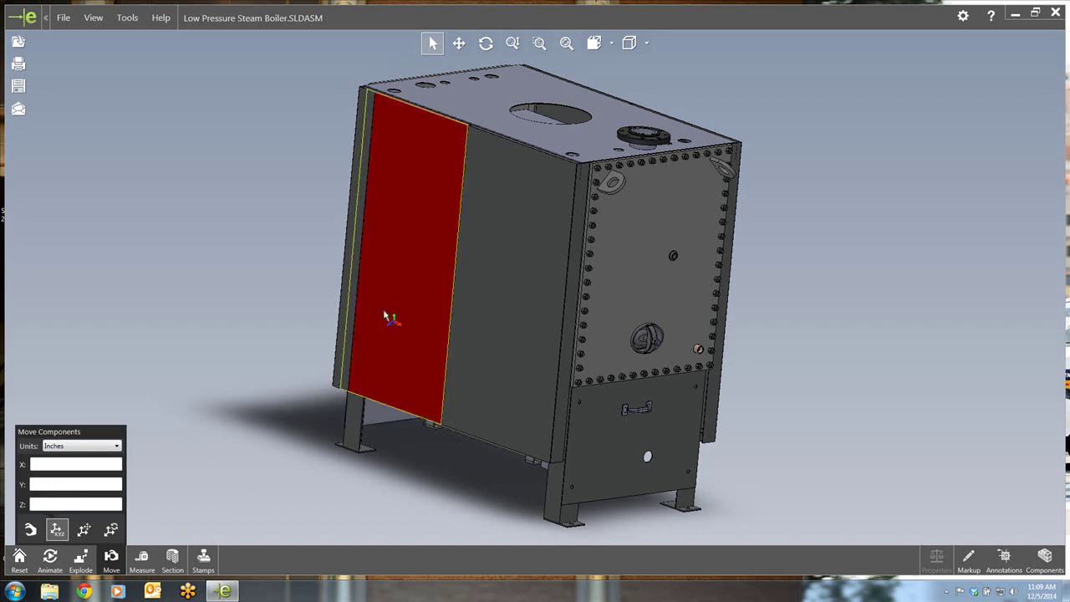
left_click(384, 316)
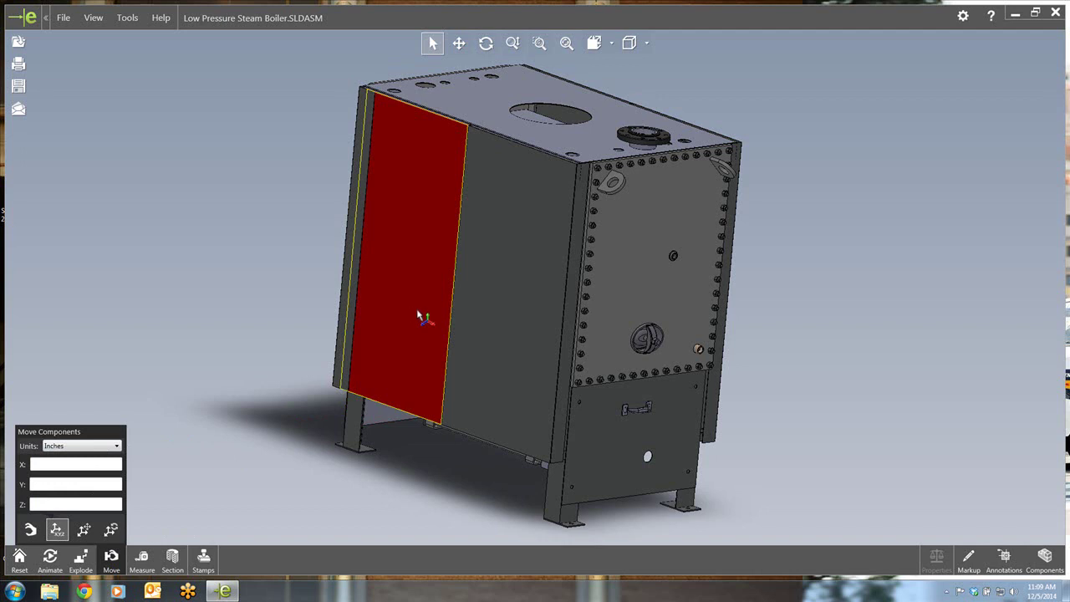
left_click(501, 322)
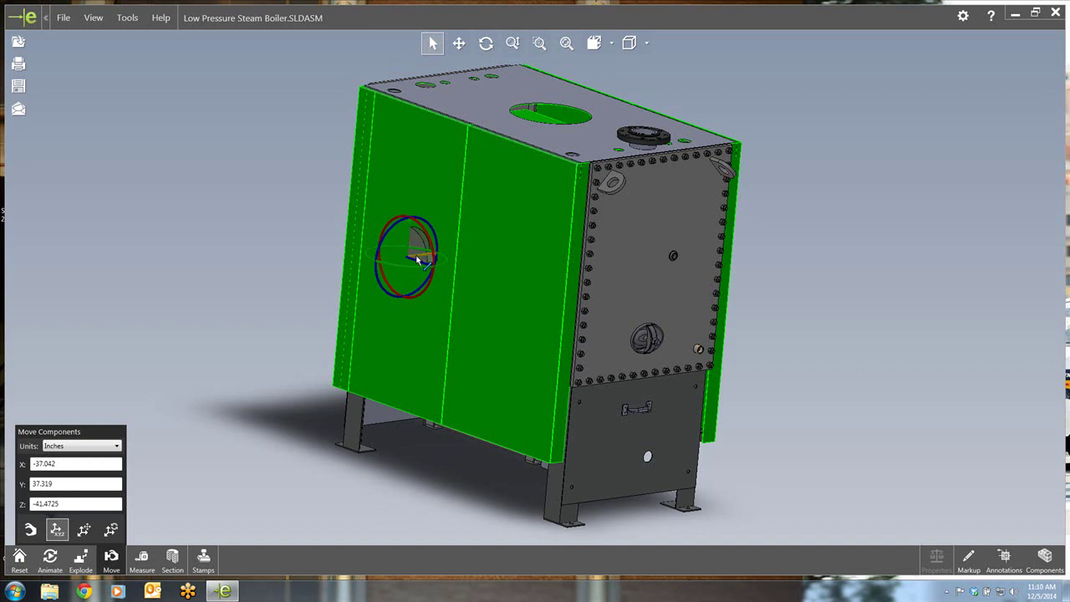
left_click_drag(418, 260, 18, 330)
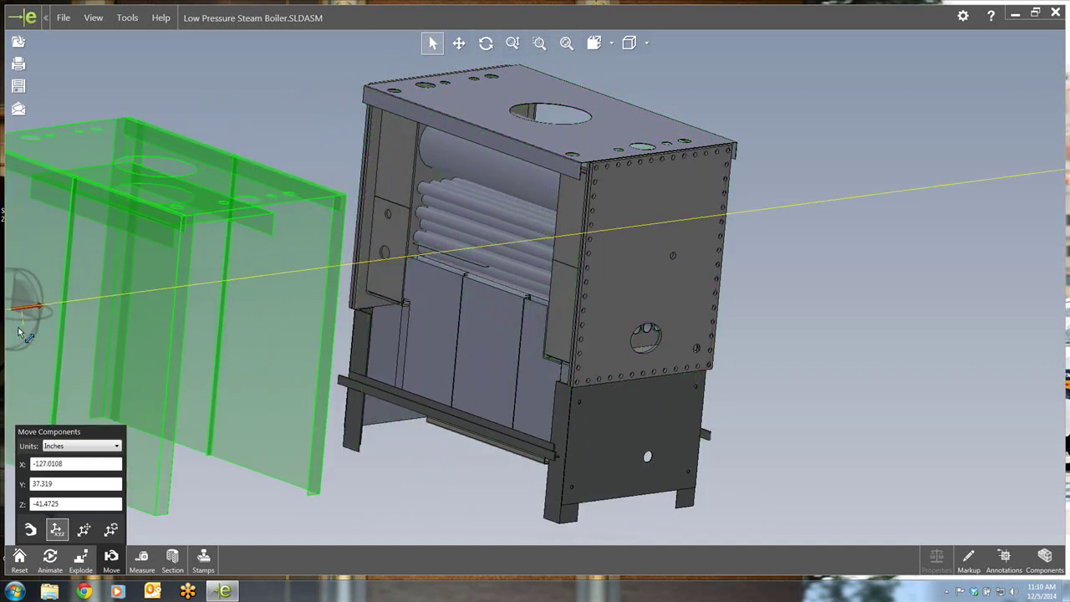
left_click_drag(18, 330, 34, 336)
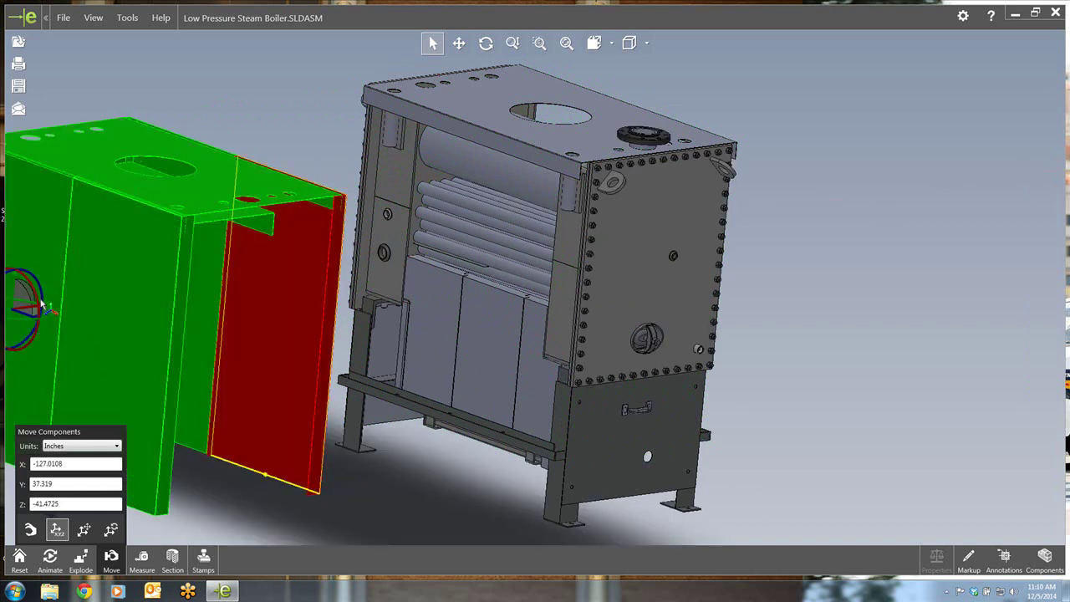
mouse_move(39, 294)
left_mouse_down()
mouse_move(30, 280)
mouse_move(42, 328)
left_mouse_up()
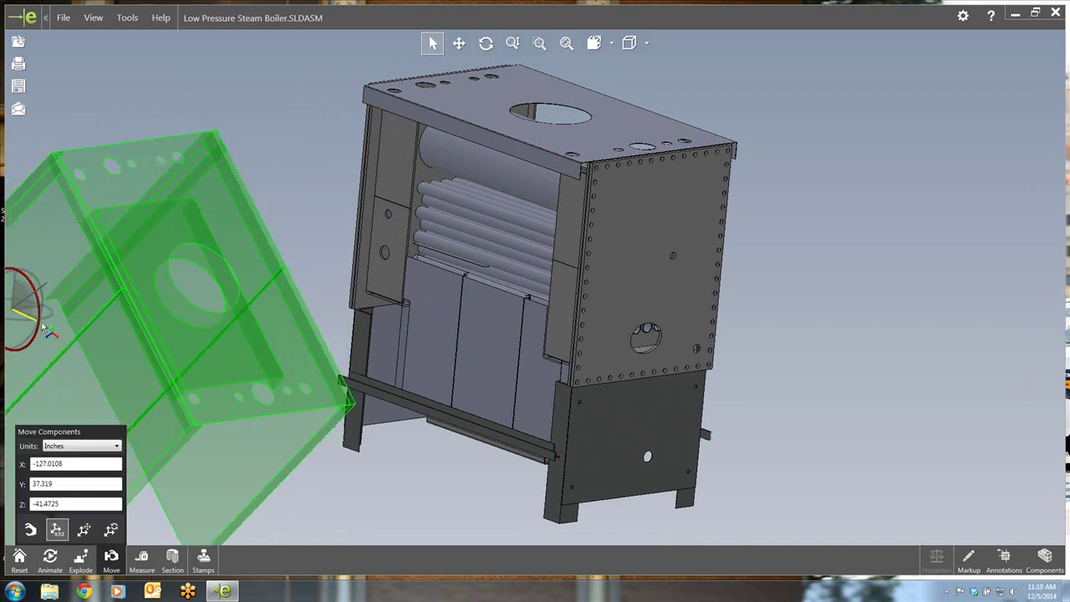
left_click(397, 480)
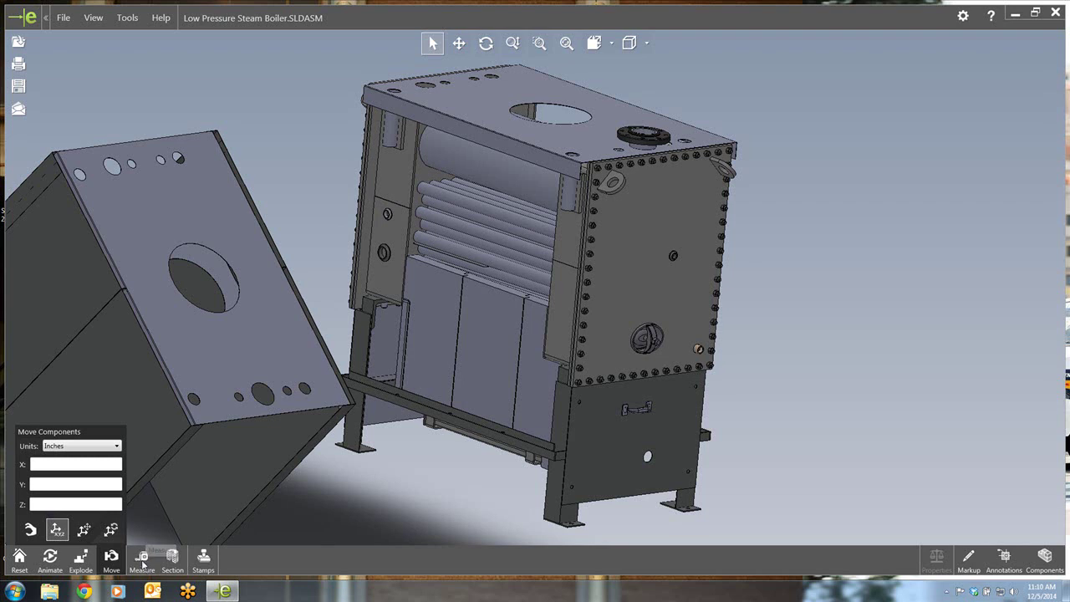
- Measure the 48.26 mm inner hole and its 1514.846 mm distance to the lower front hole
left_click(386, 259)
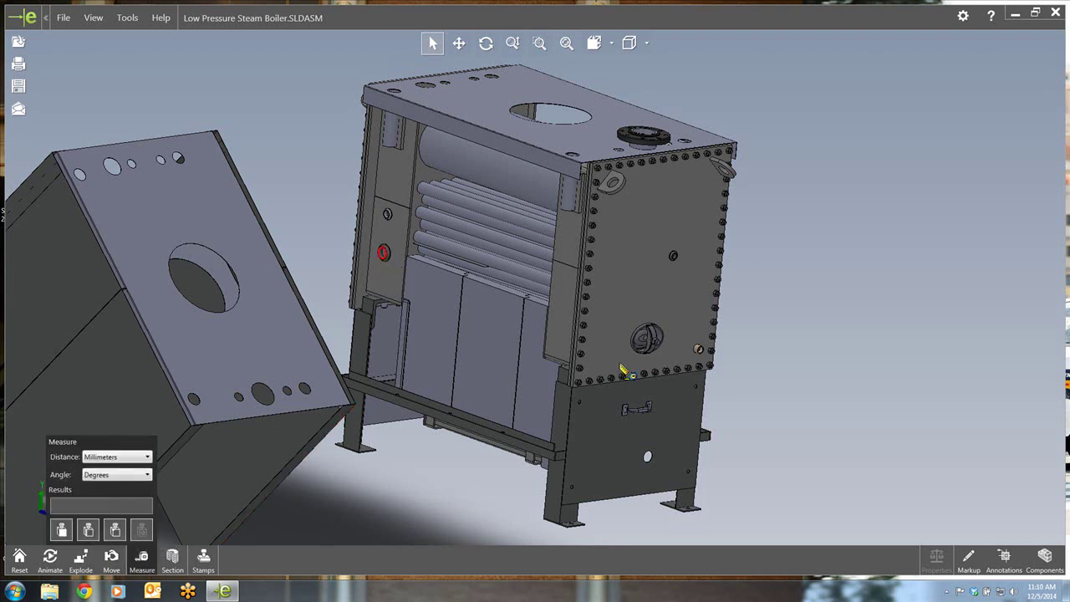
left_click(648, 459)
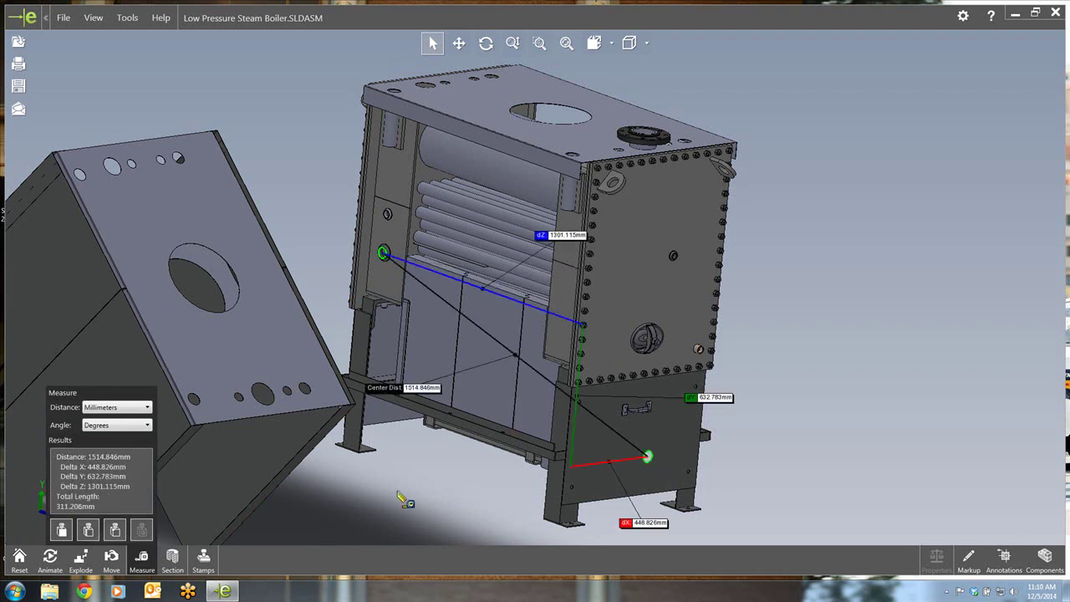
left_click(142, 561)
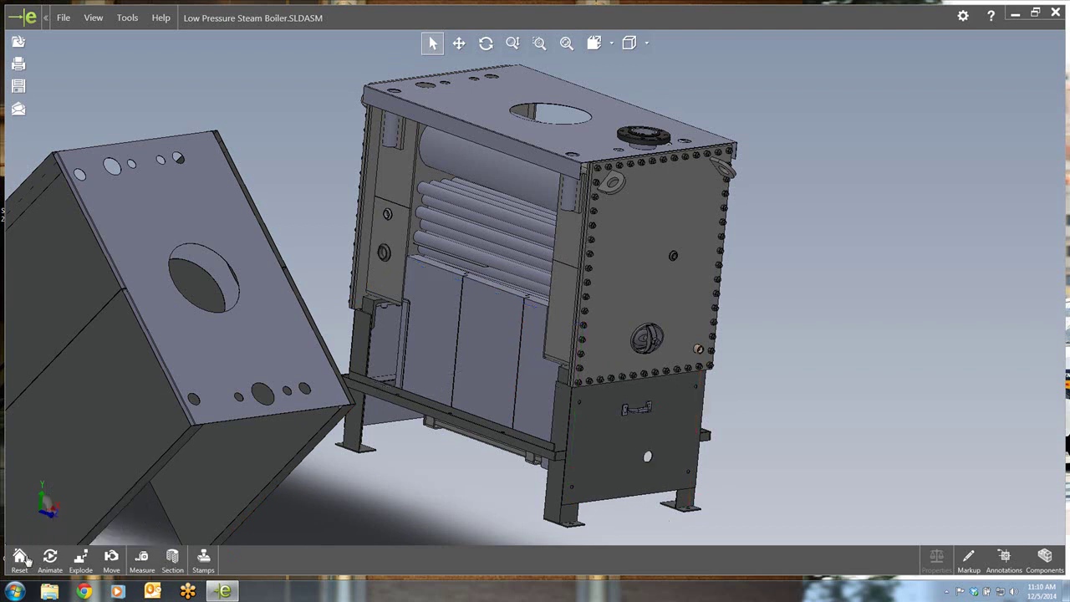
- Reset the assembly, sweep a section plane left and right through the boiler, then remove it
left_click(19, 558)
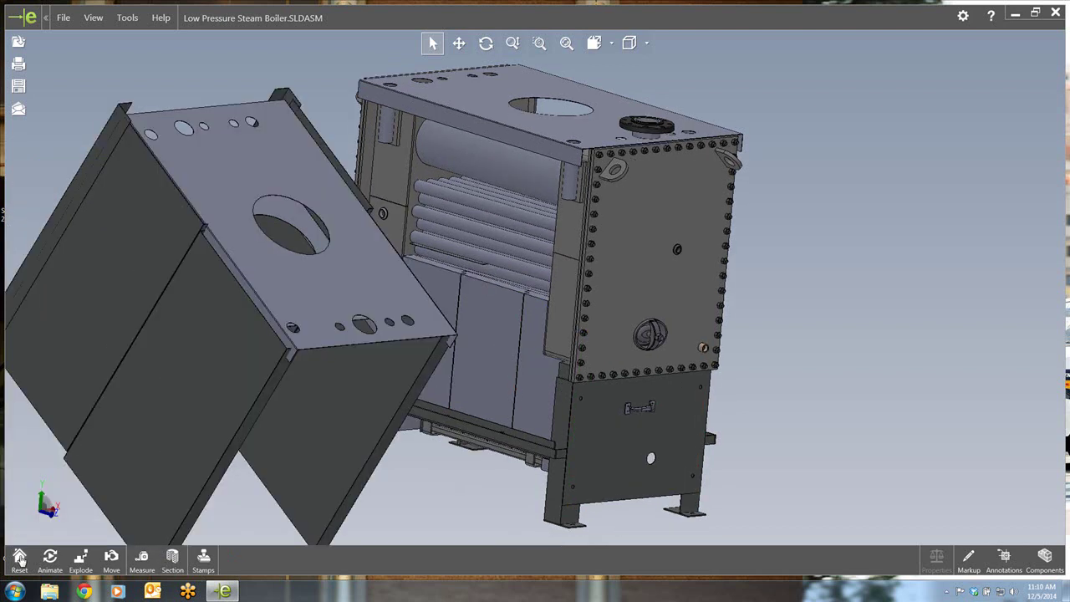
left_click(173, 558)
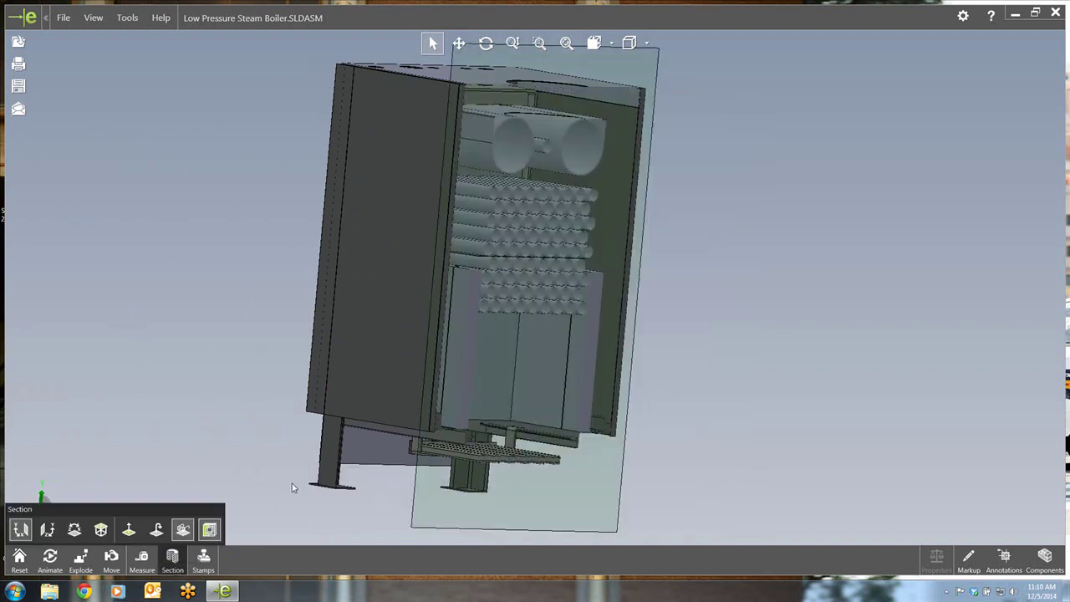
left_click_drag(456, 513, 402, 499)
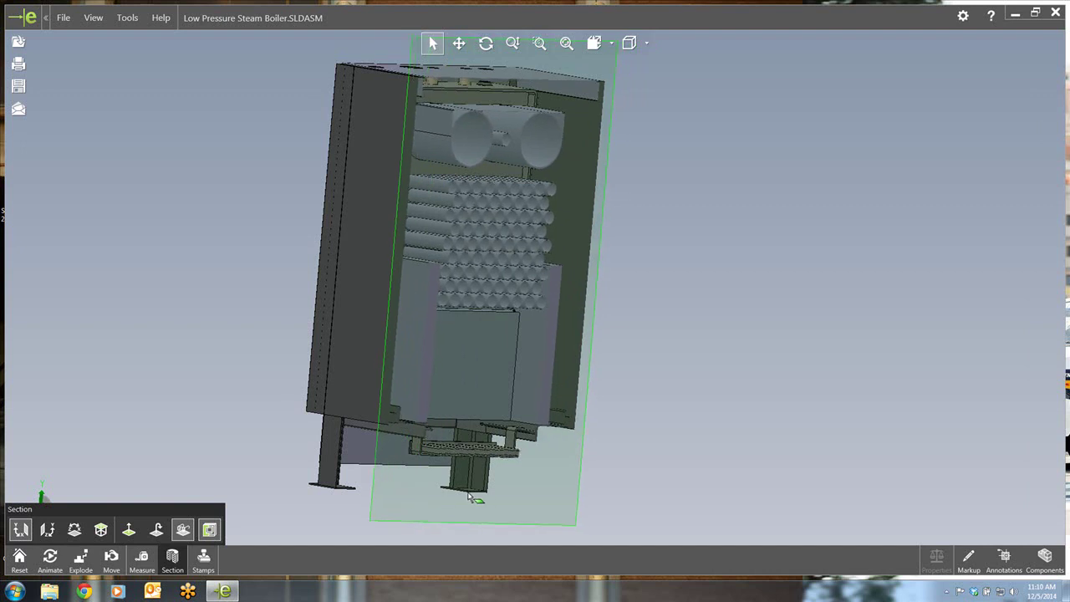
left_click_drag(400, 499, 597, 494)
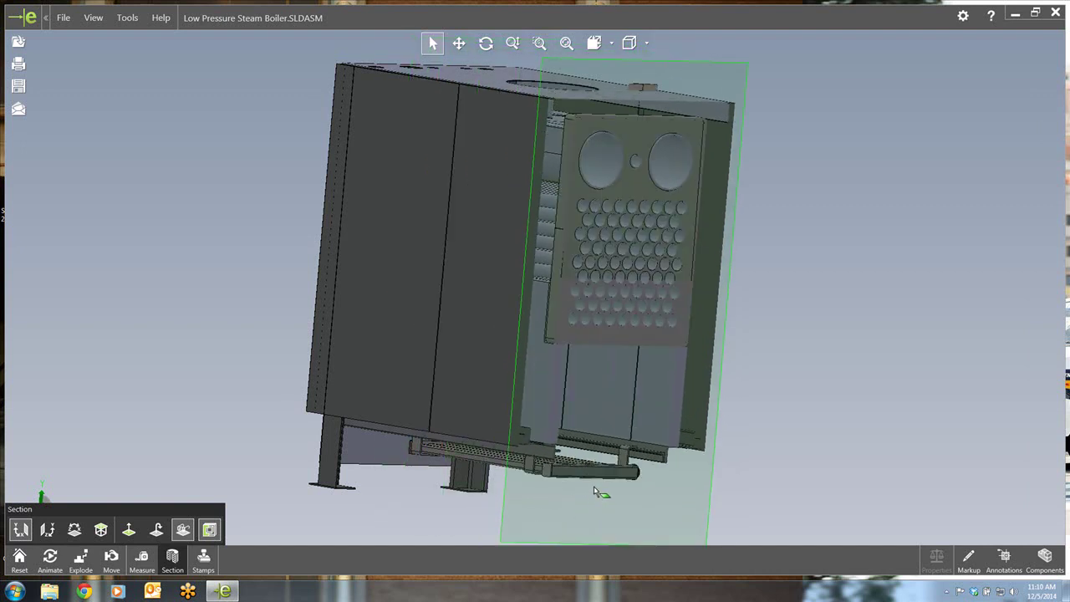
left_click(172, 556)
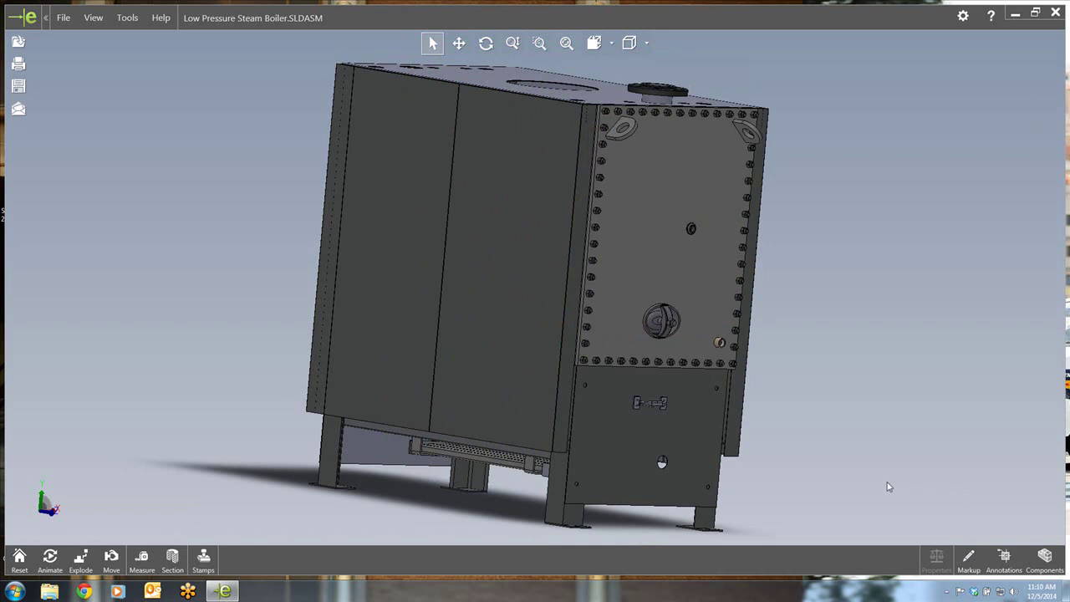
left_click(970, 559)
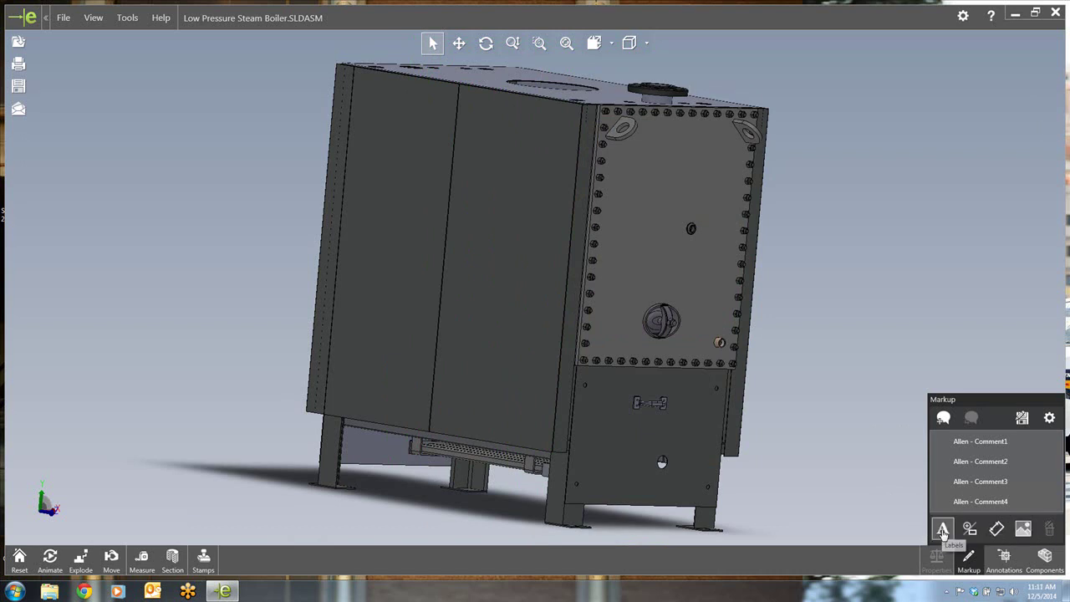
- Add a leader label reading 'Remove Cover' pointing at the boiler's left side panel
left_click(943, 531)
left_click(943, 502)
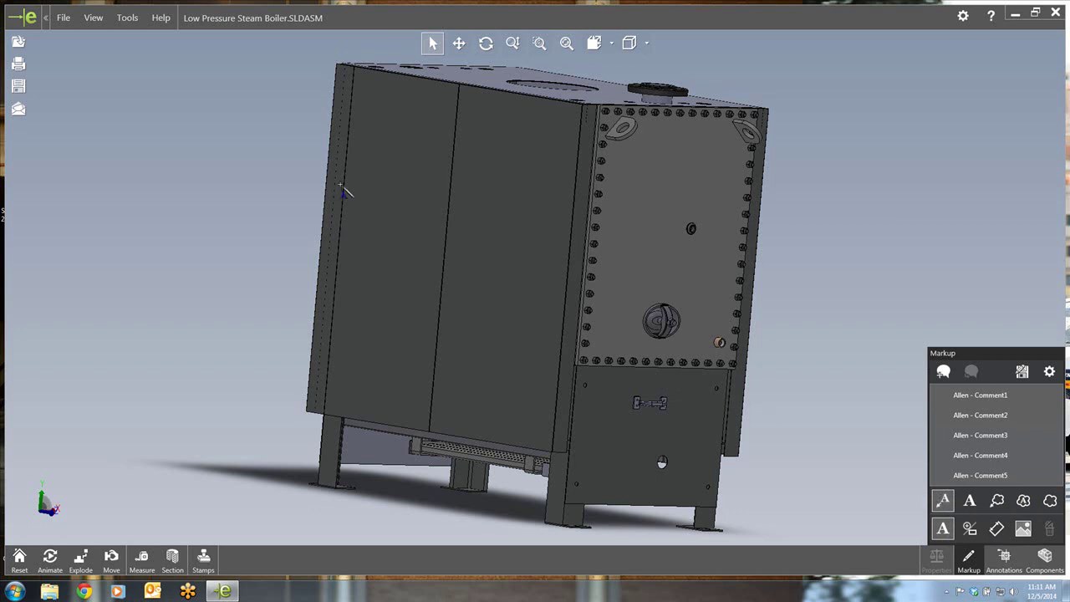
left_click(268, 159)
left_click(263, 153)
type("Re")
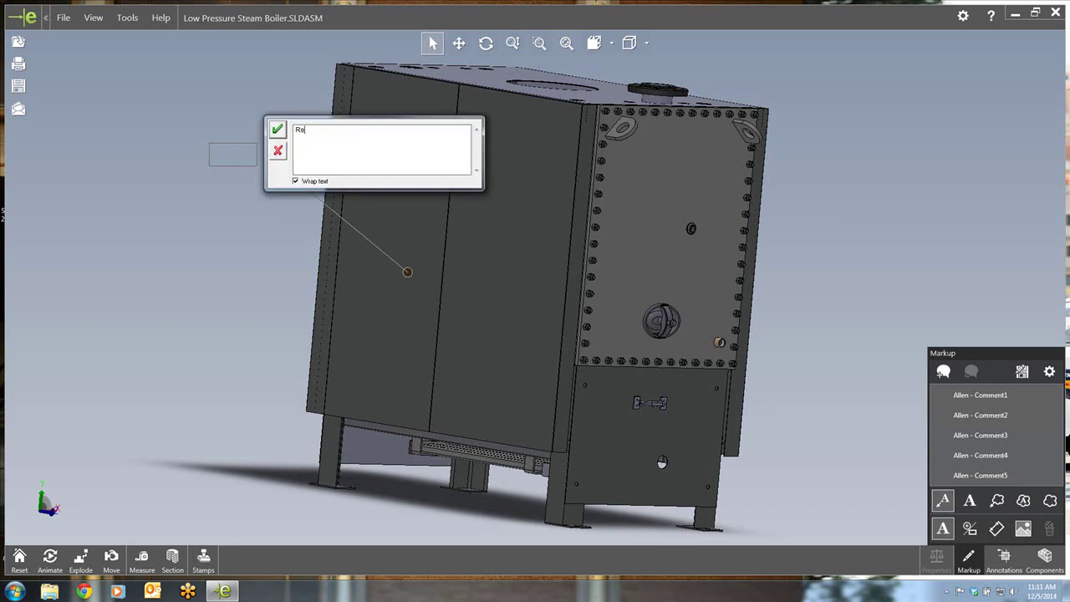
type("move")
left_click(277, 131)
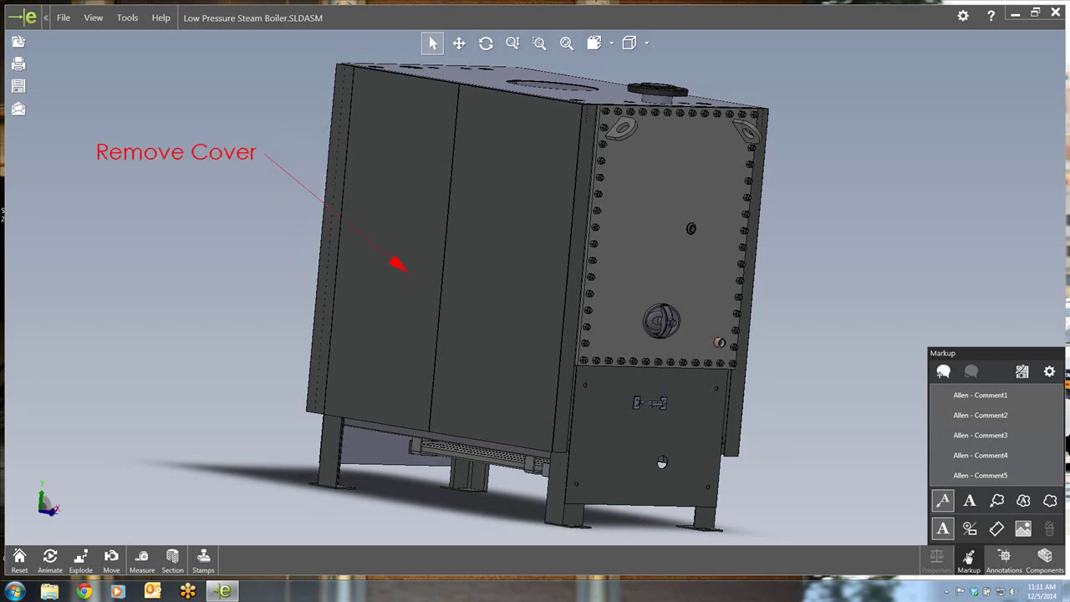
left_click(969, 556)
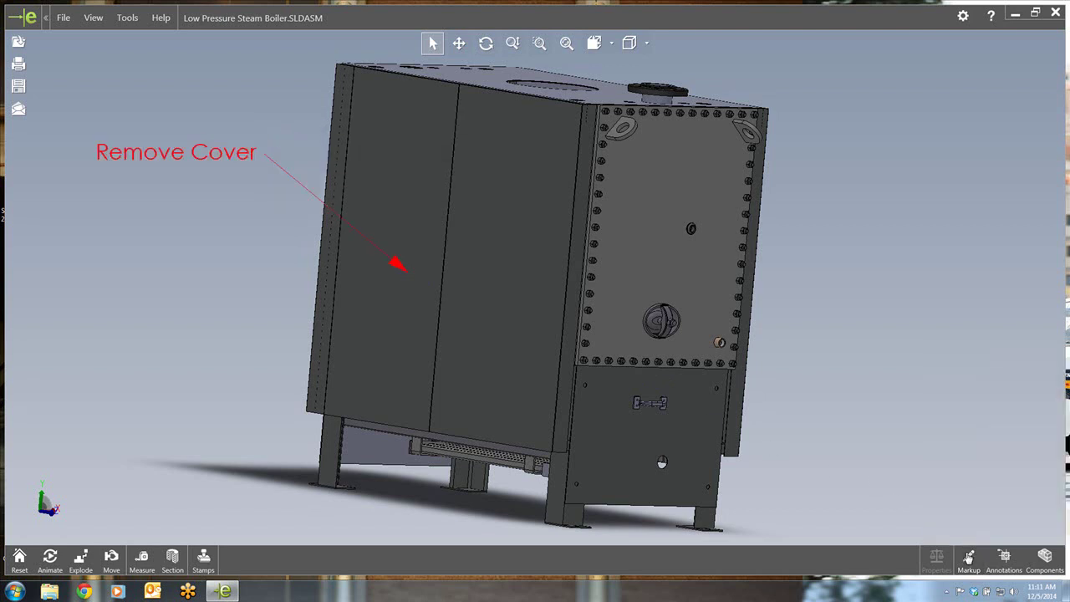
- Highlight the door Handle, manifold and indoor base assembly from the component list
left_click(1050, 558)
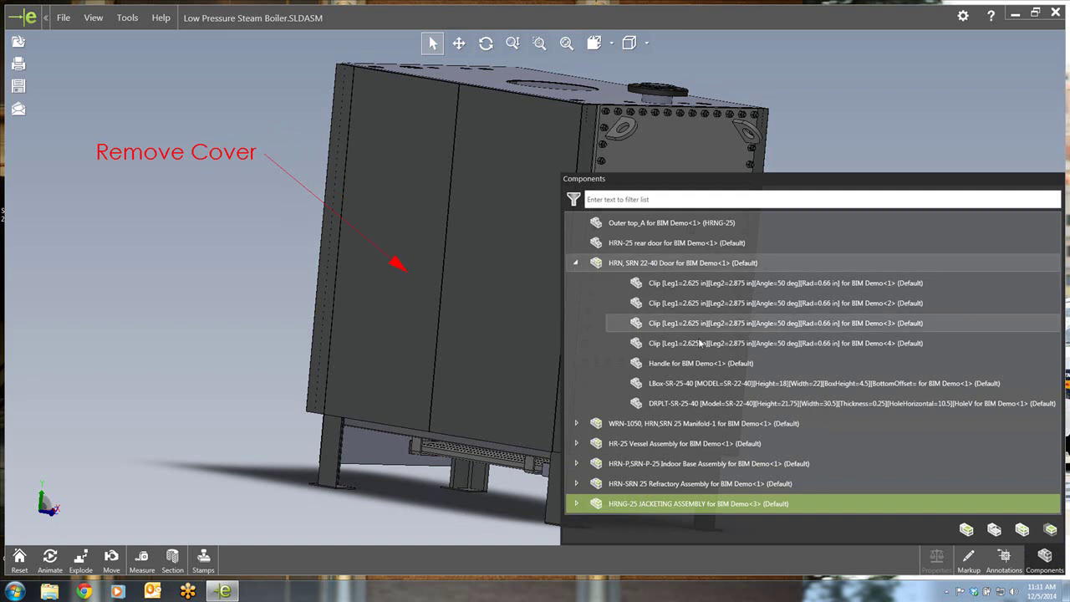
left_click(692, 368)
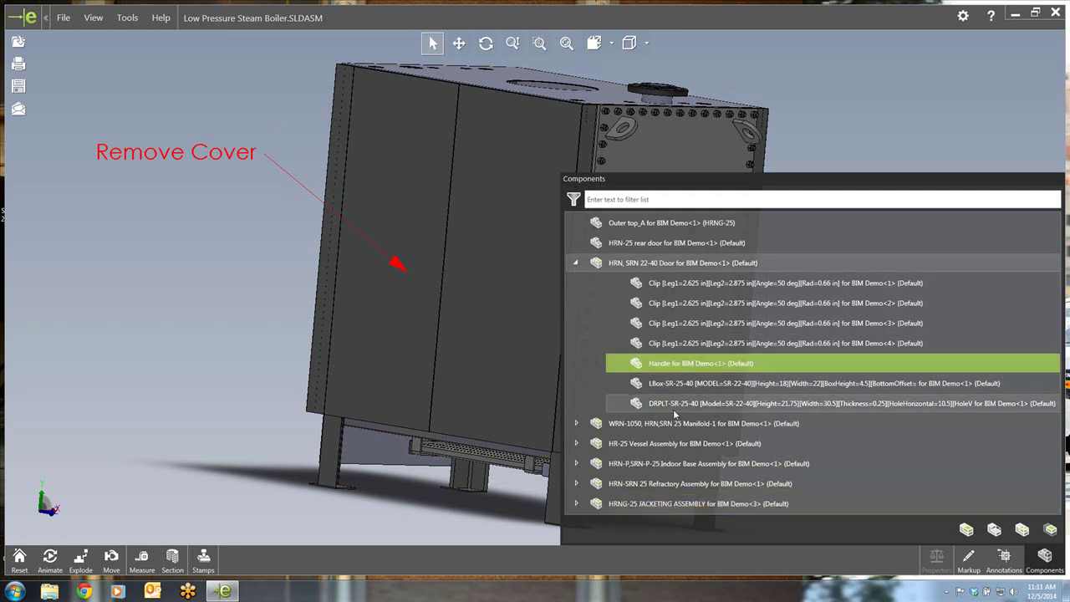
left_click(619, 429)
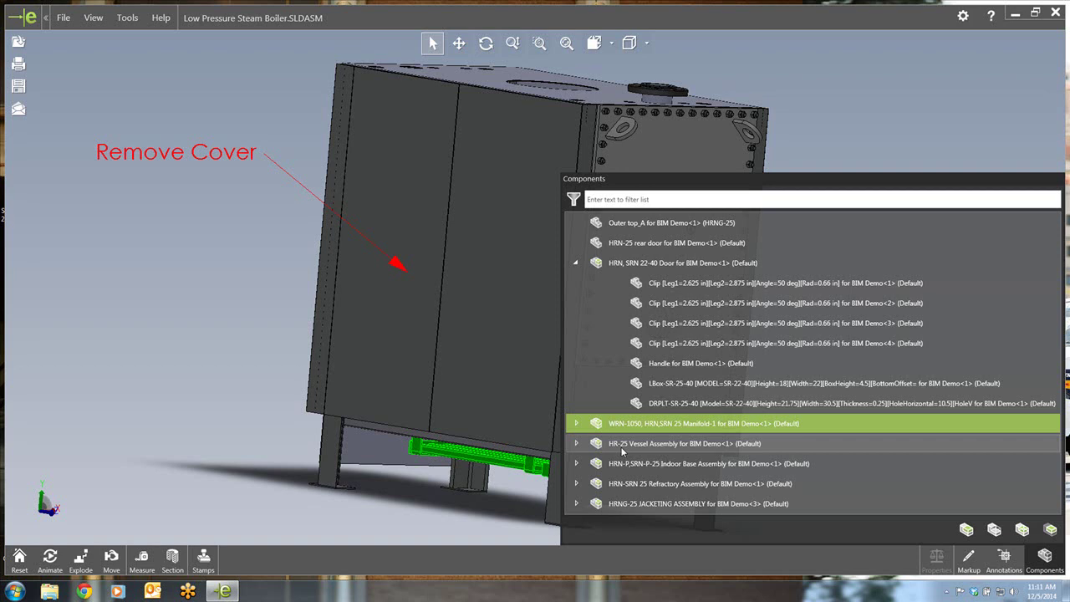
left_click(629, 465)
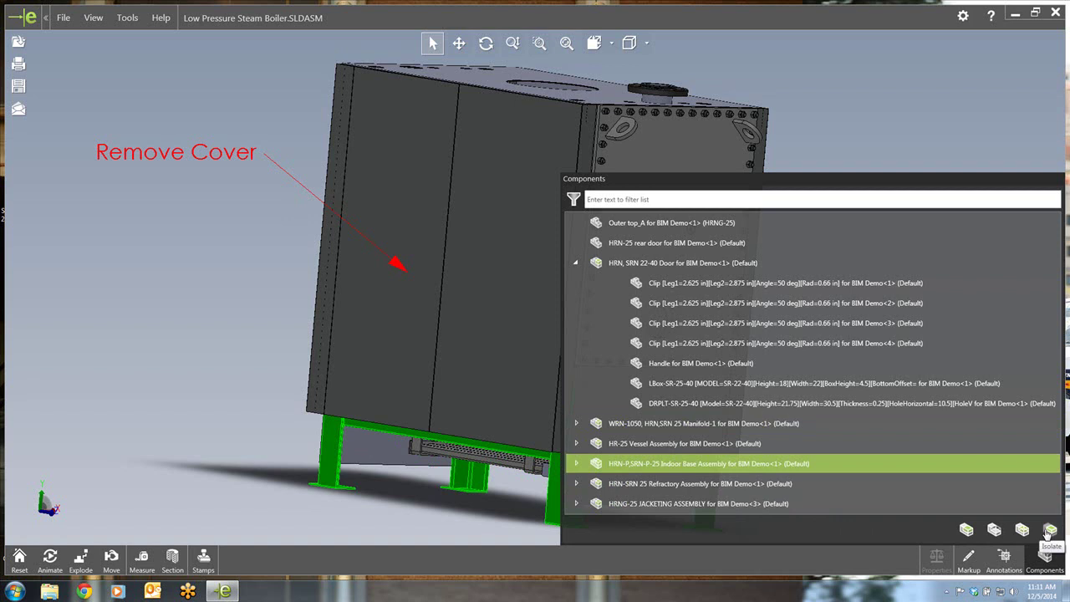
- Isolate the door Handle to view it alone, then restore the full boiler assembly
left_click(784, 370)
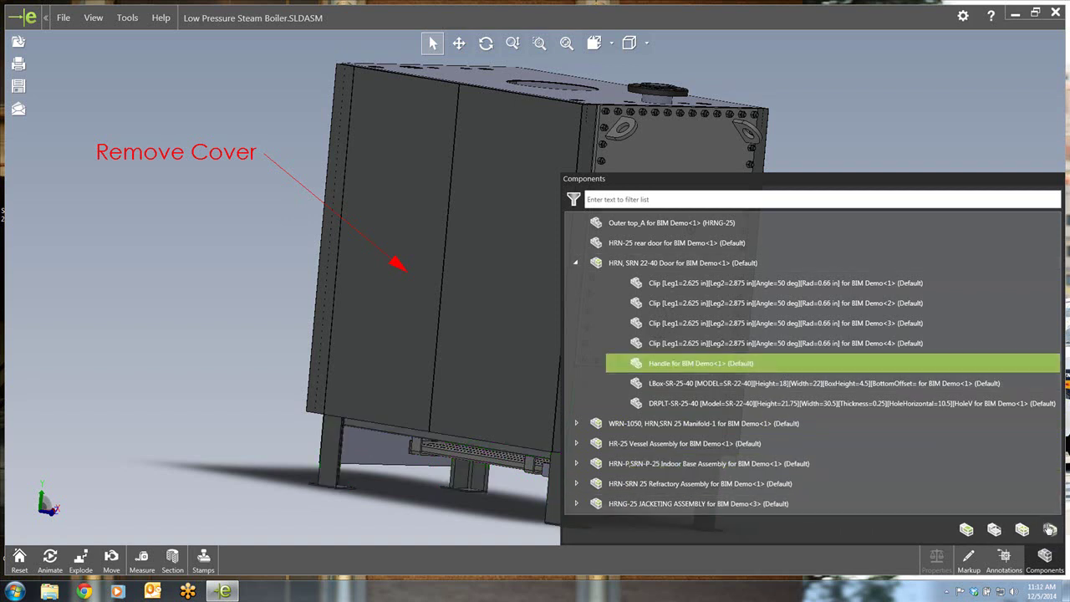
left_click(1050, 530)
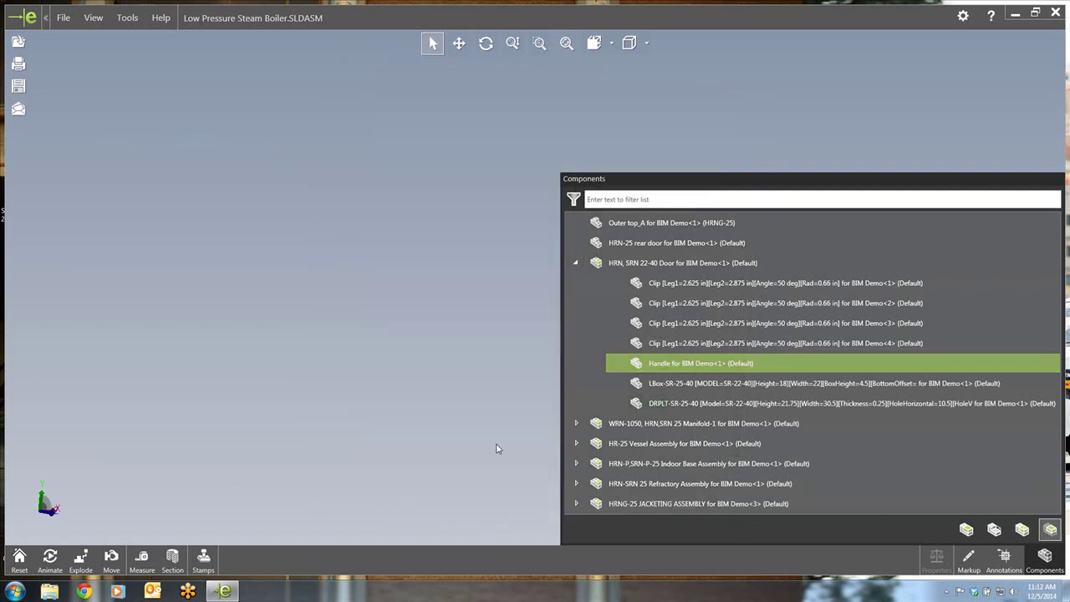
left_click(497, 449)
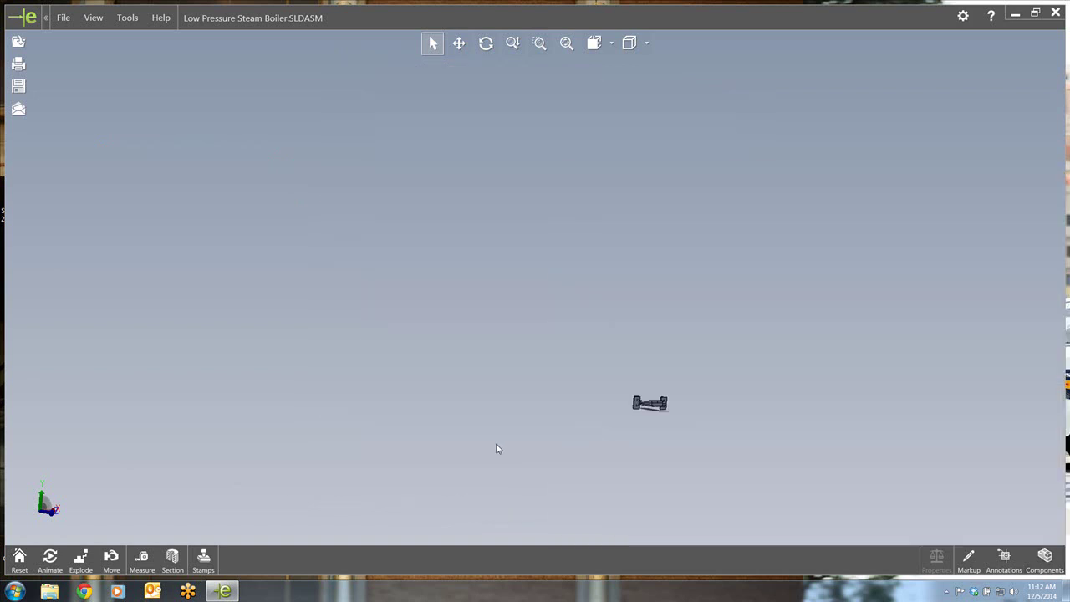
left_click(1045, 559)
left_click(967, 530)
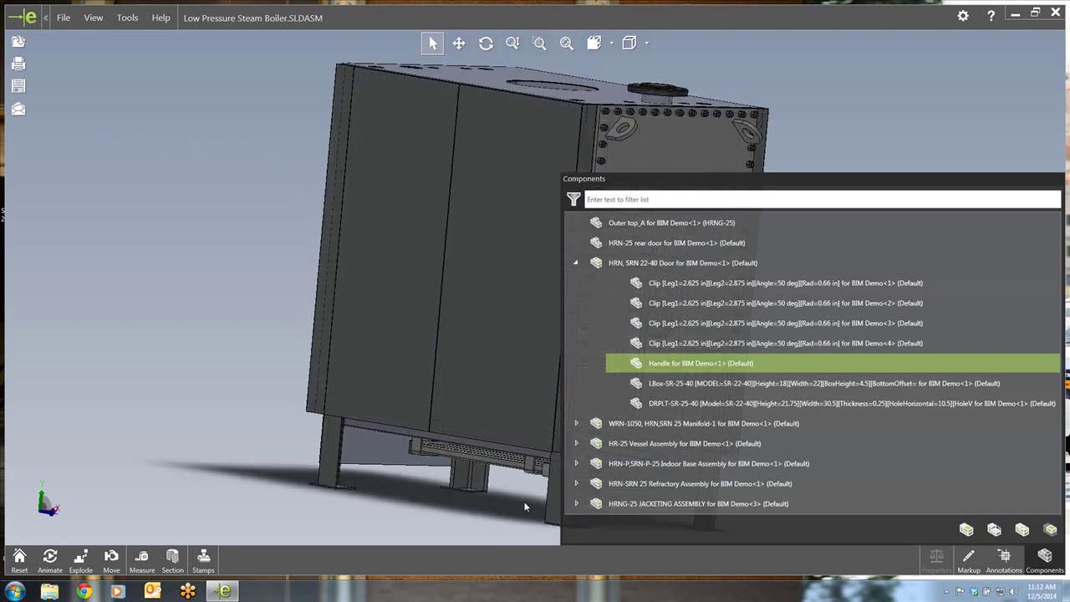
left_click(525, 507)
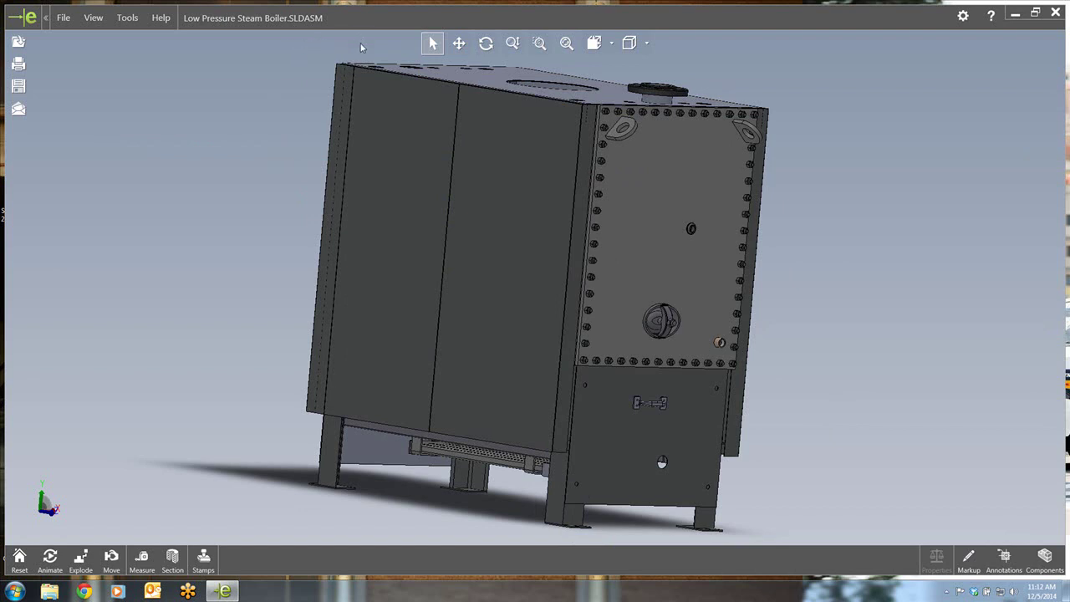
- Show the View Orientation list with the Hand Hole, Hole and Runner Pipes named views
left_click(645, 46)
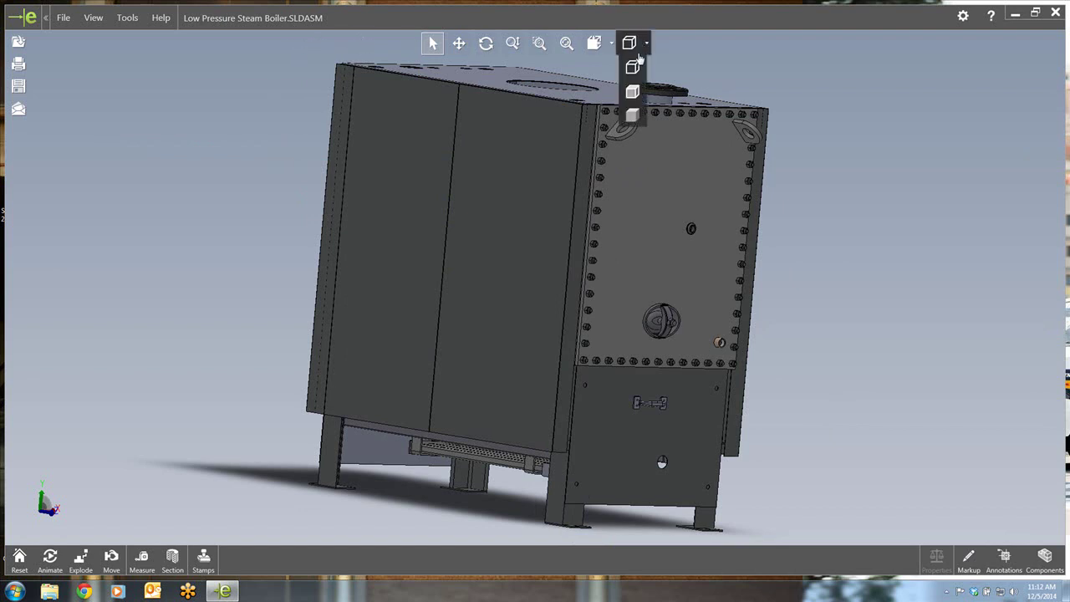
left_click(604, 46)
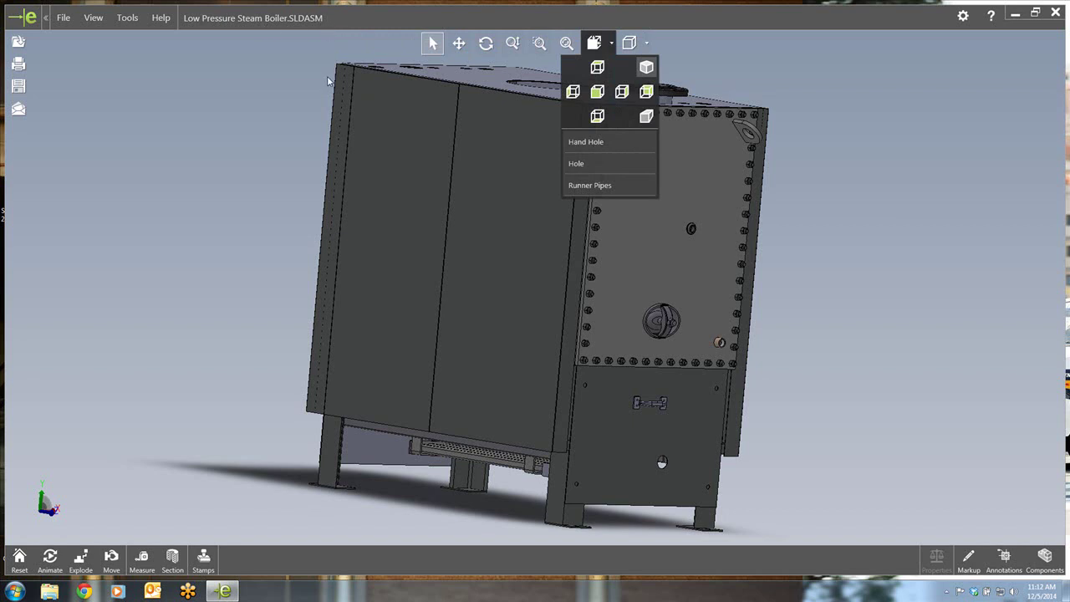
- Cycle the boiler through the Hand Hole, Hole and Runner Pipes views, ending in Isometric
left_click(622, 147)
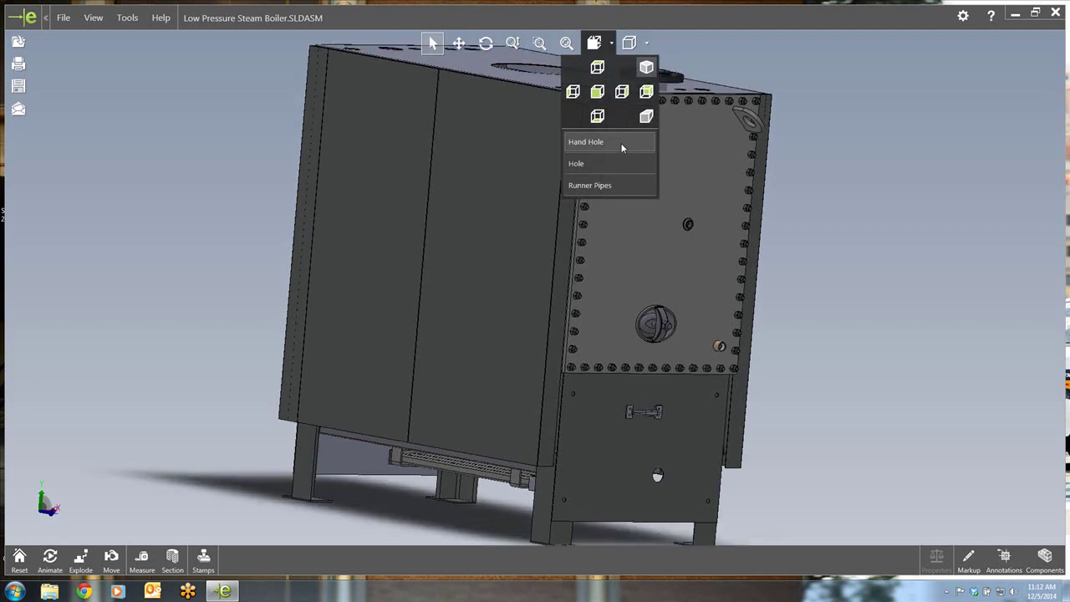
left_click(603, 46)
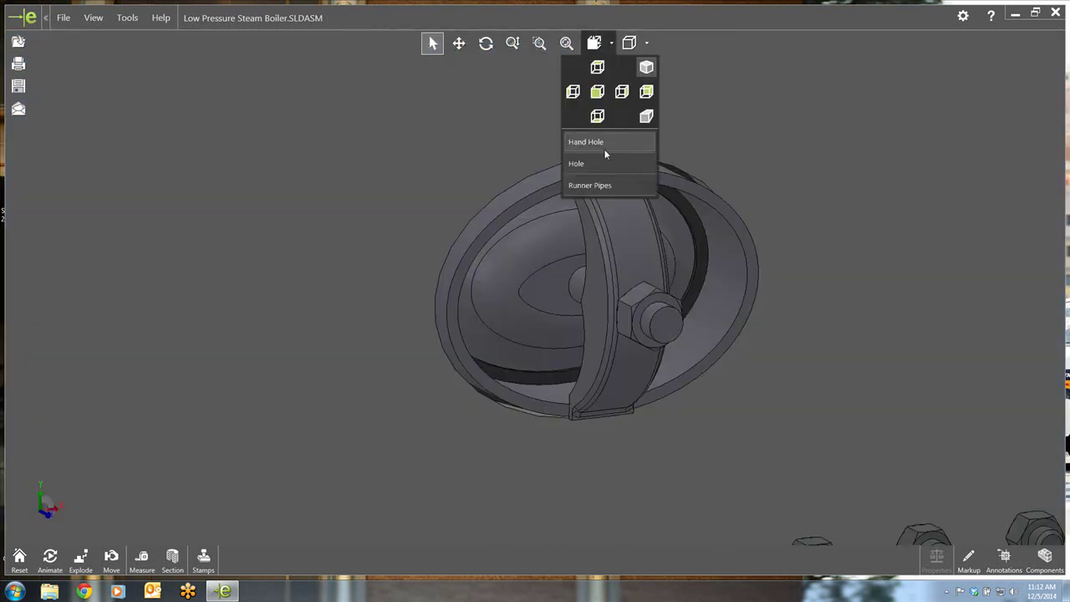
left_click(600, 162)
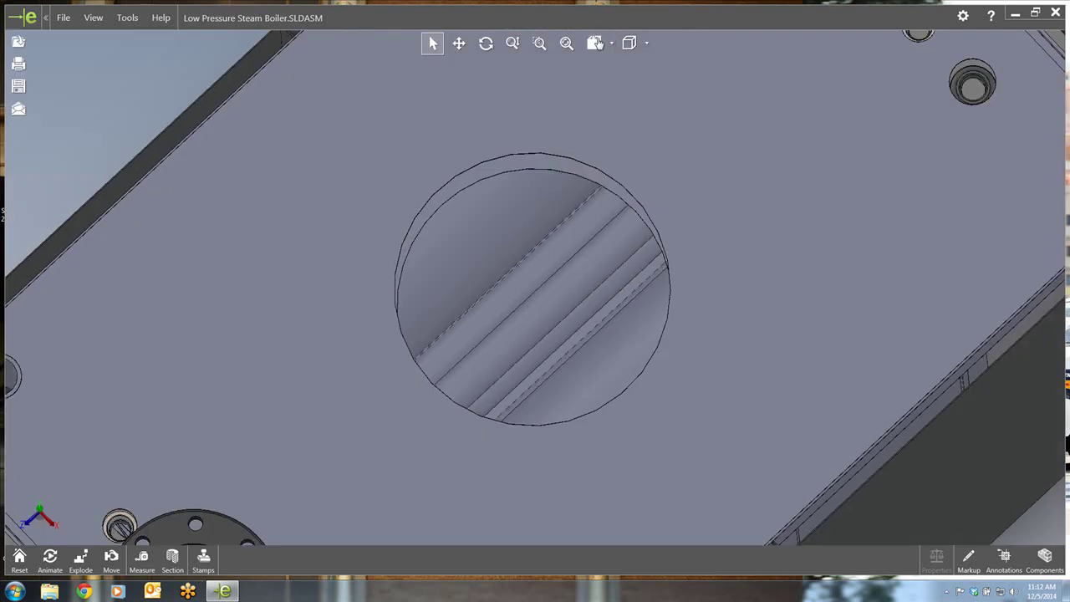
left_click(596, 43)
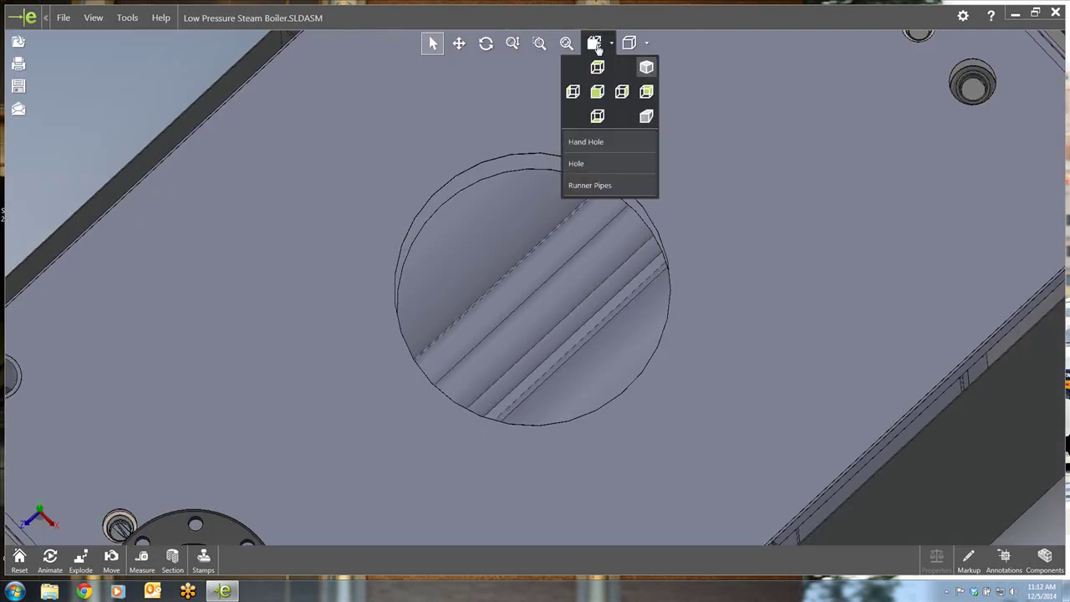
left_click(590, 186)
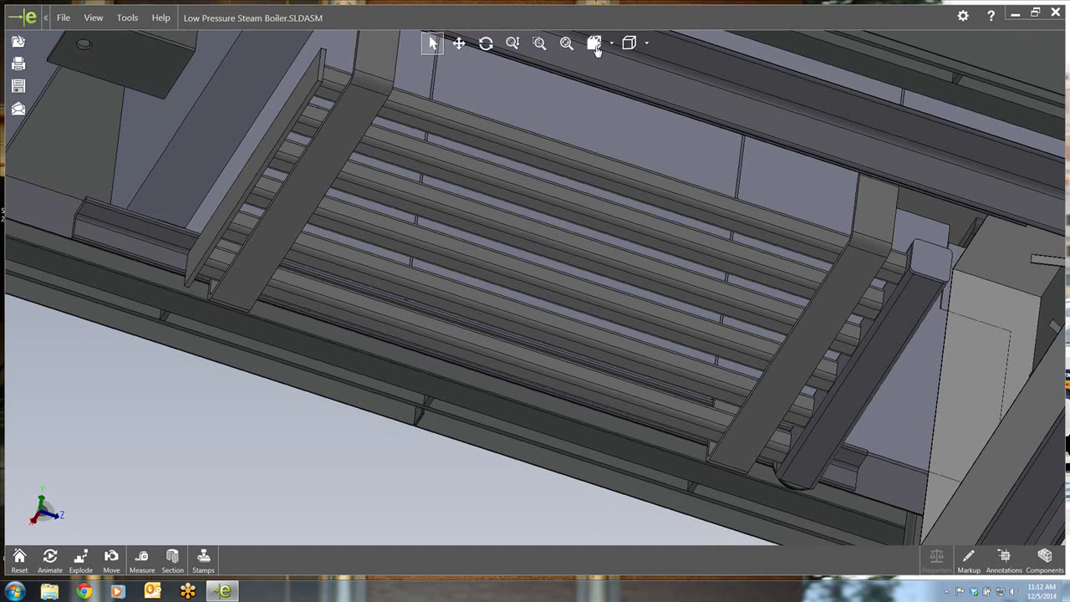
left_click(595, 44)
left_click(646, 69)
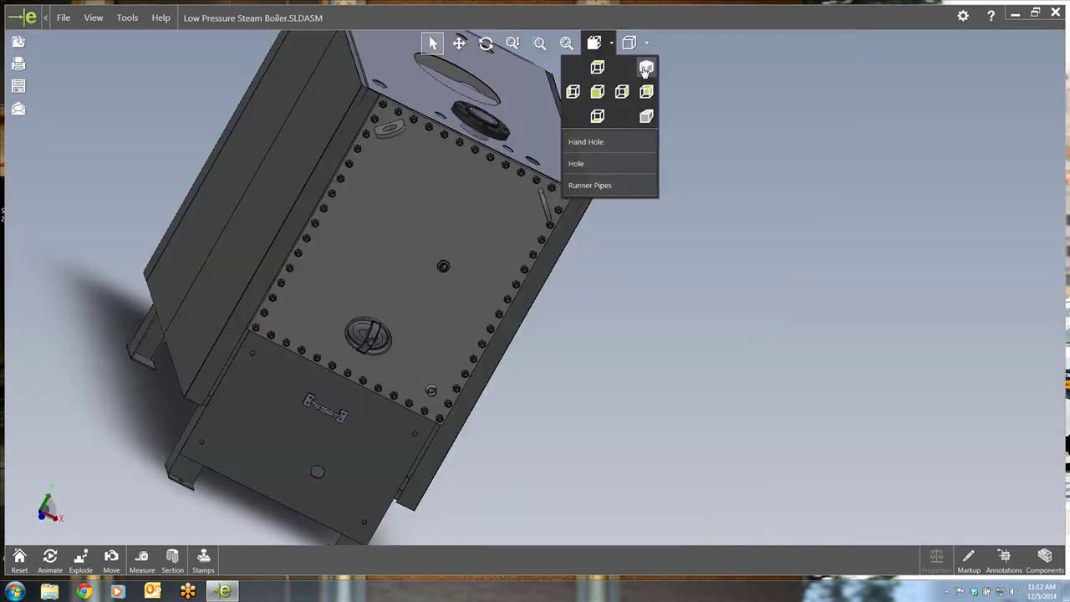
left_click(645, 70)
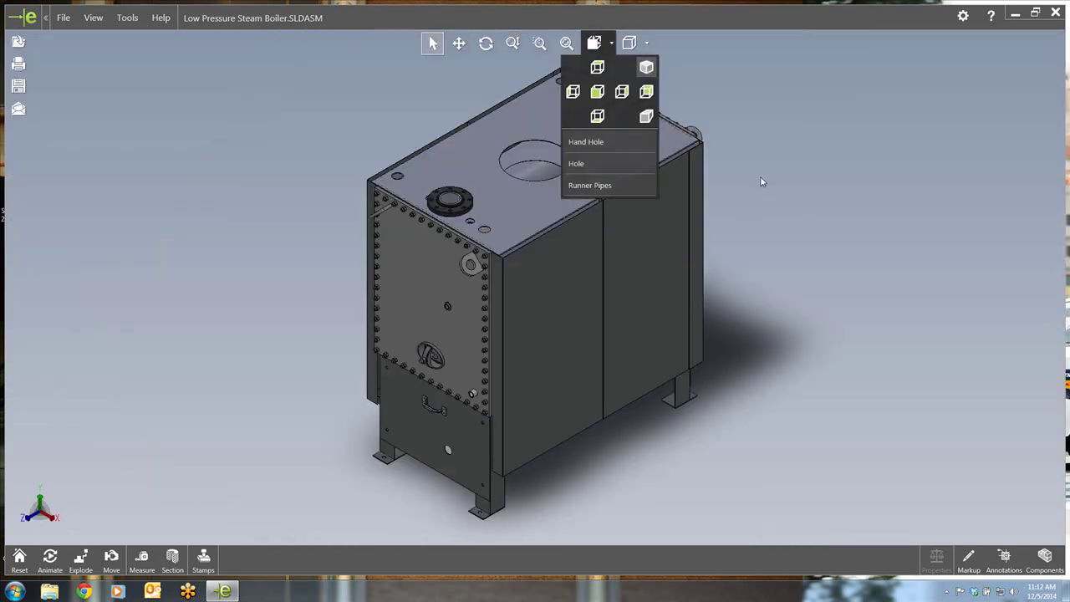
left_click(333, 176)
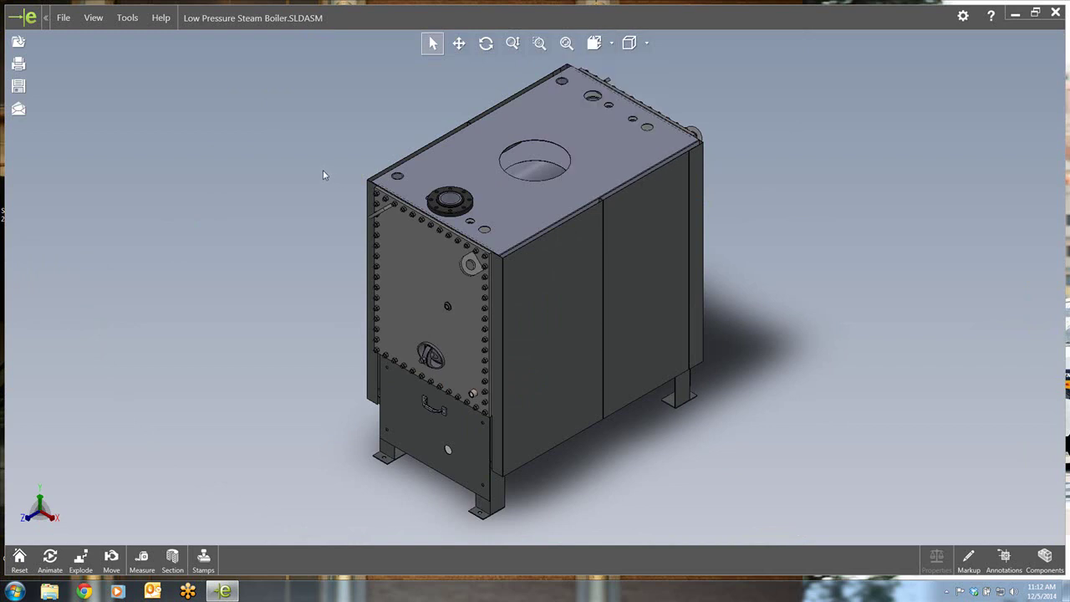
left_click(63, 18)
left_click(125, 235)
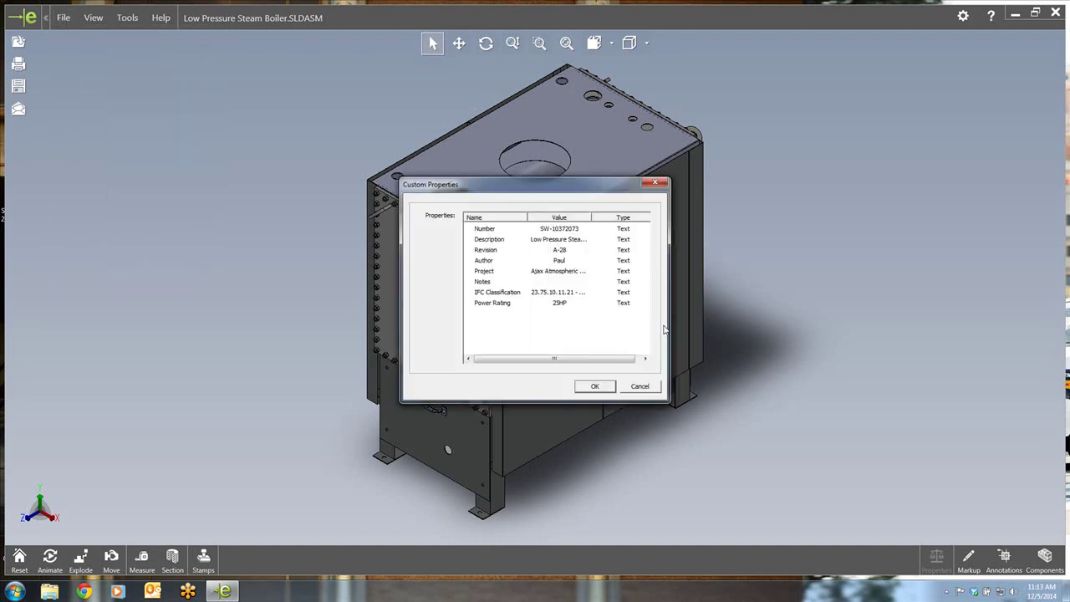
mouse_move(588, 360)
left_mouse_down()
mouse_move(604, 364)
mouse_move(529, 362)
left_mouse_up()
left_click(584, 387)
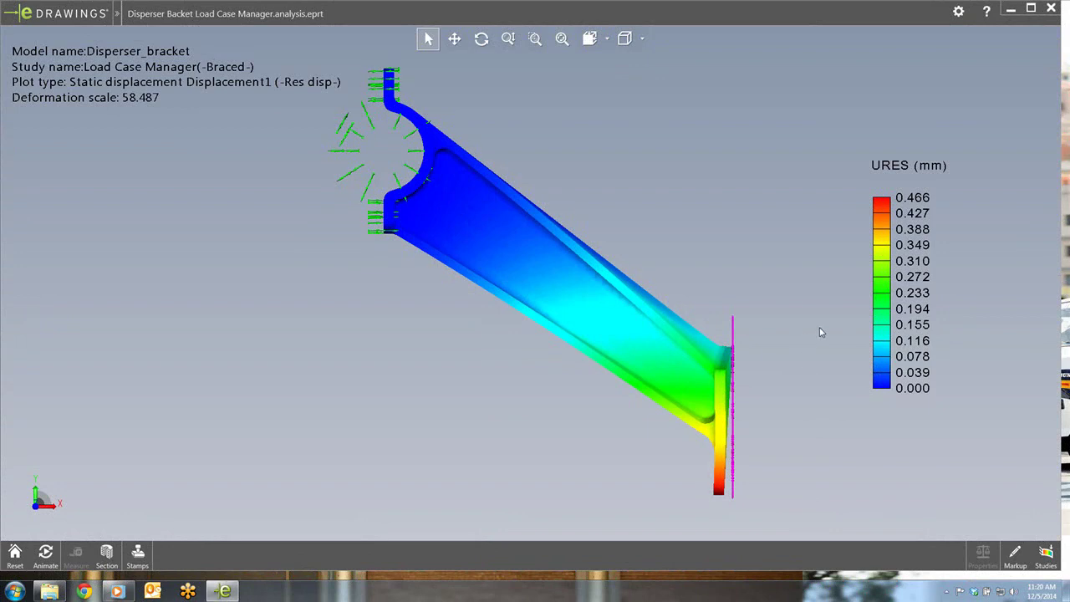
- Orbit the bracket and hide the hinge-1, w and roller fixtures and the down, right and torque-1 loads
middle_click_drag(812, 329, 728, 348)
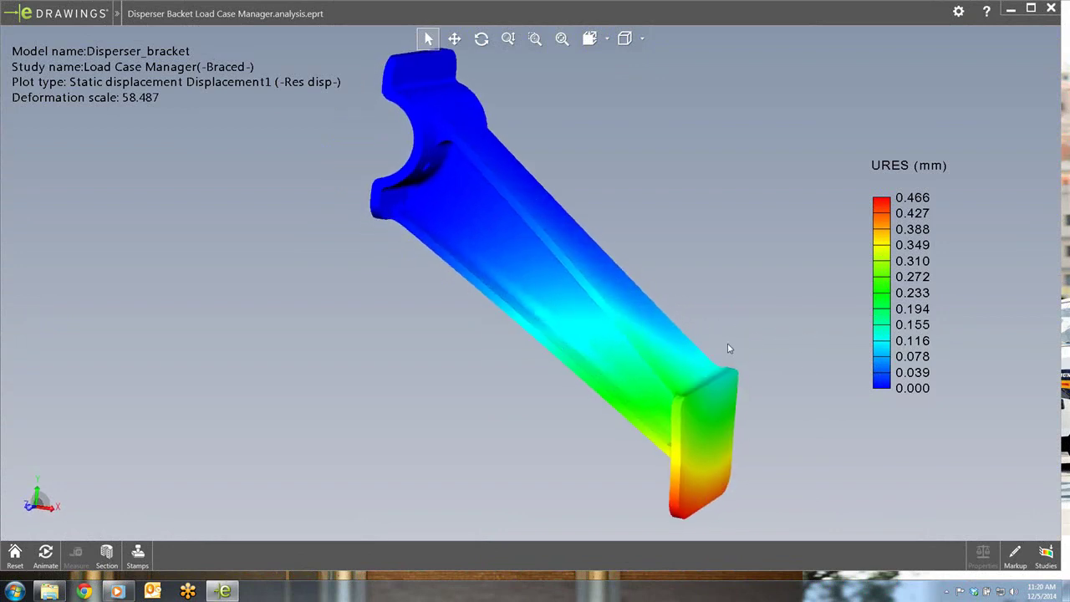
left_click(1046, 554)
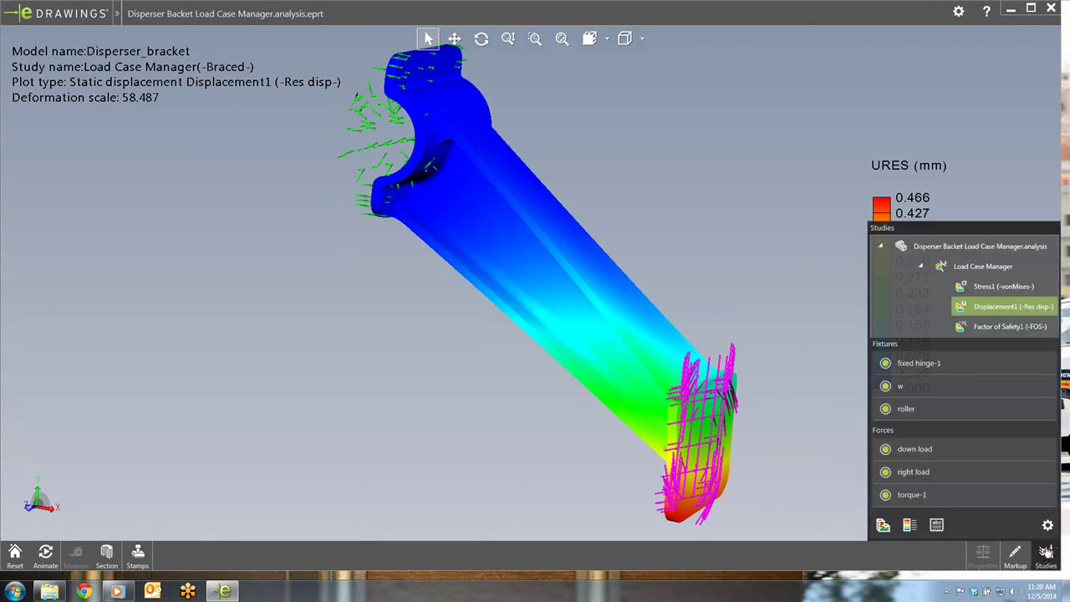
left_click(903, 363)
left_click(903, 385)
left_click(905, 408)
left_click(911, 449)
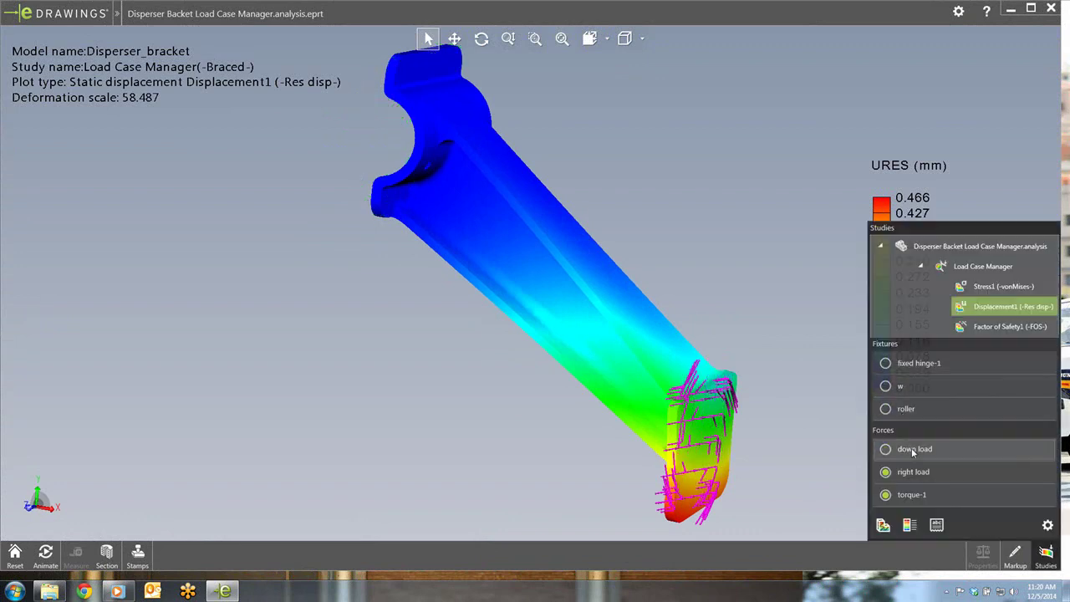
left_click(916, 470)
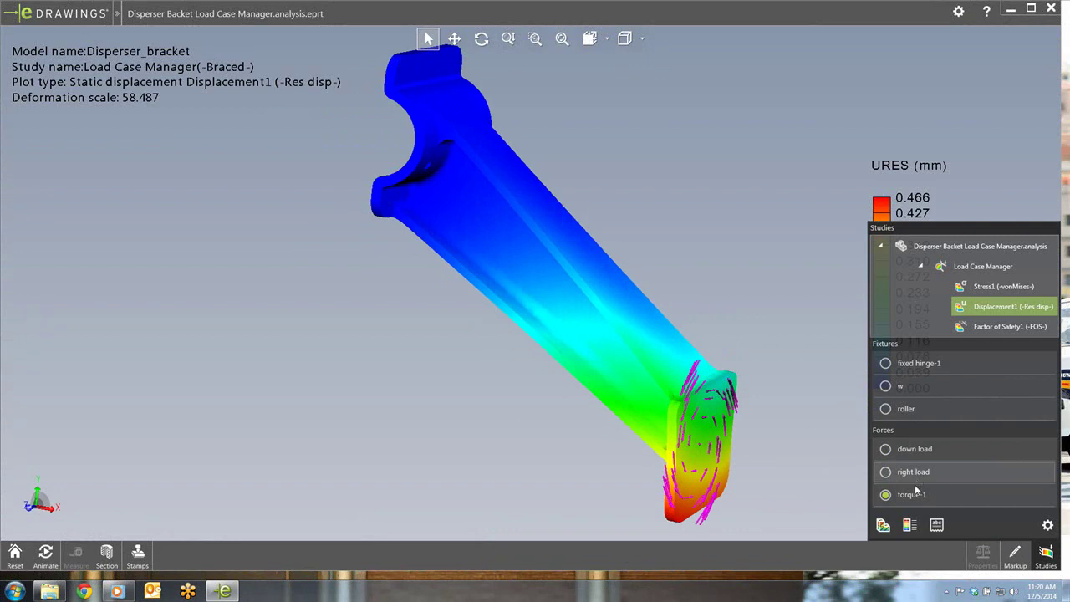
left_click(914, 495)
- Show the torque-1, right and down loads and the roller, w and hinge-1 fixtures again
left_click(913, 493)
left_click(911, 472)
left_click(915, 457)
left_click(911, 409)
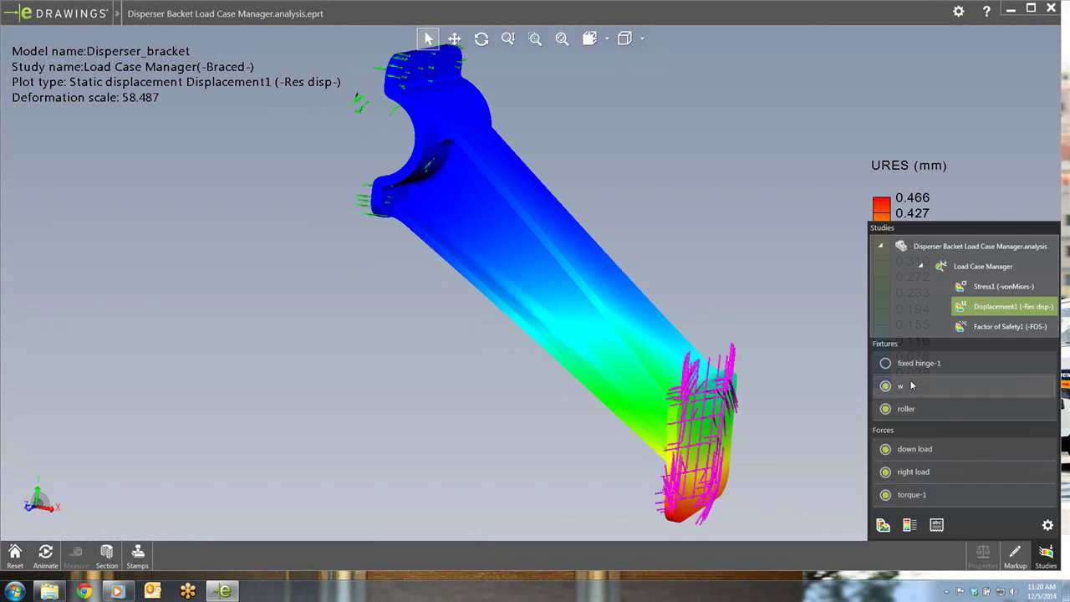
left_click(914, 386)
left_click(915, 364)
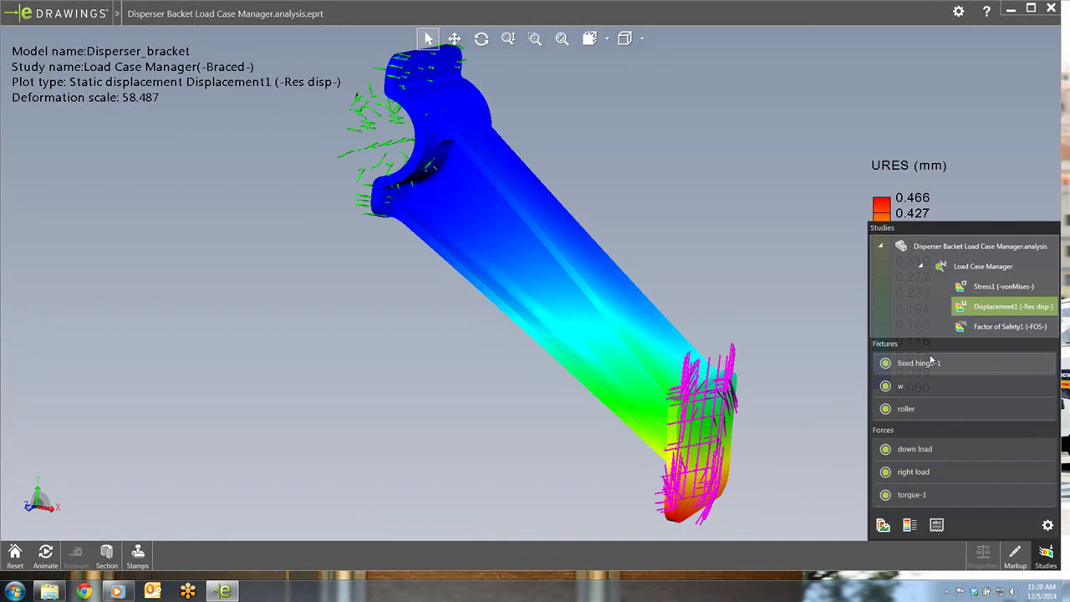
- View the bracket's von Mises stress, factor of safety and displacement plots
left_click(1002, 286)
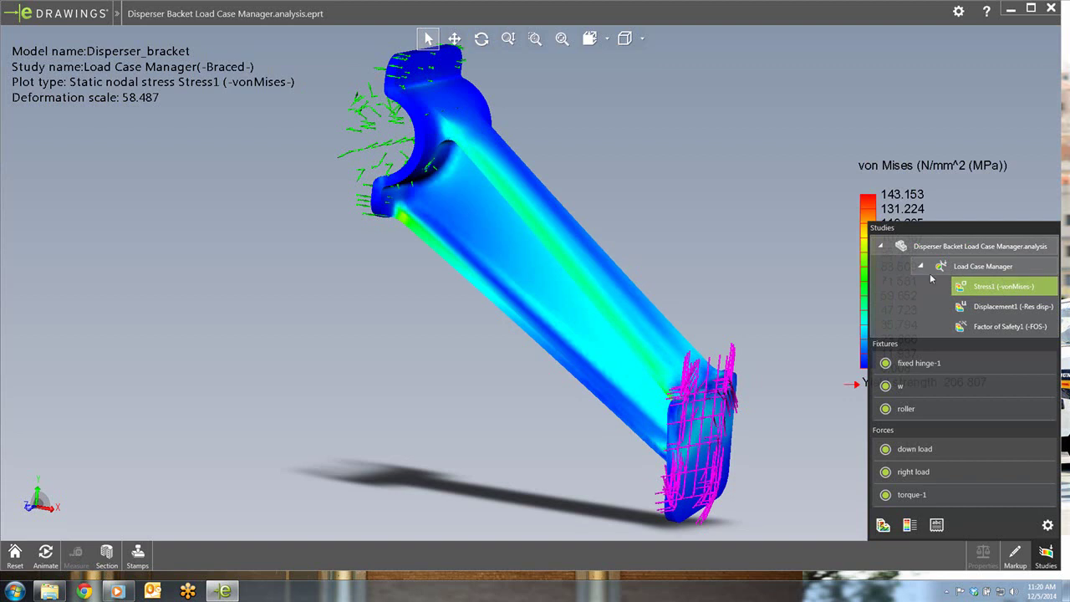
left_click(989, 328)
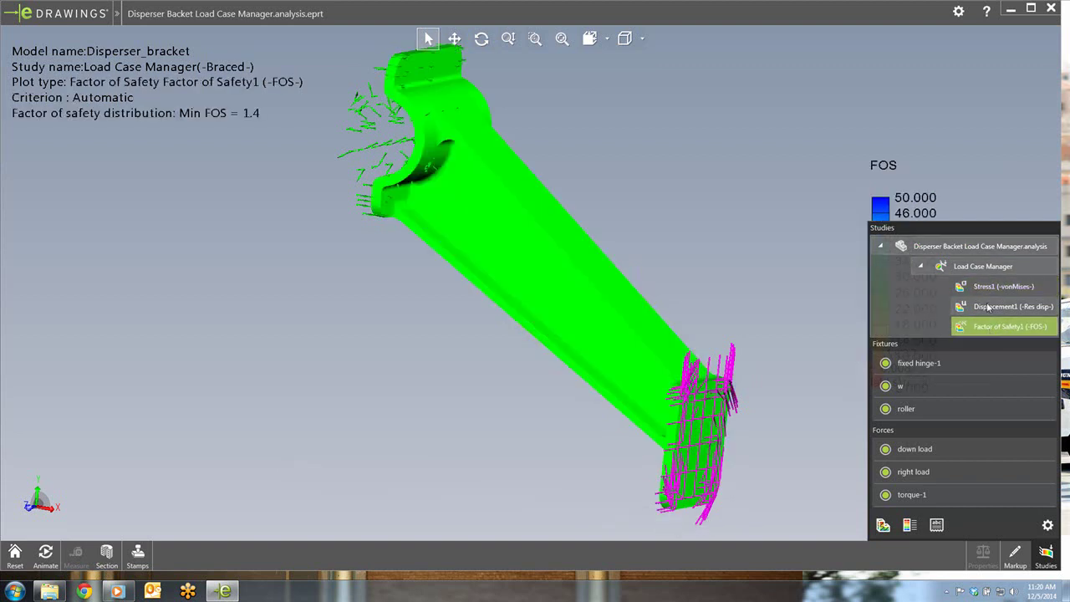
left_click(990, 307)
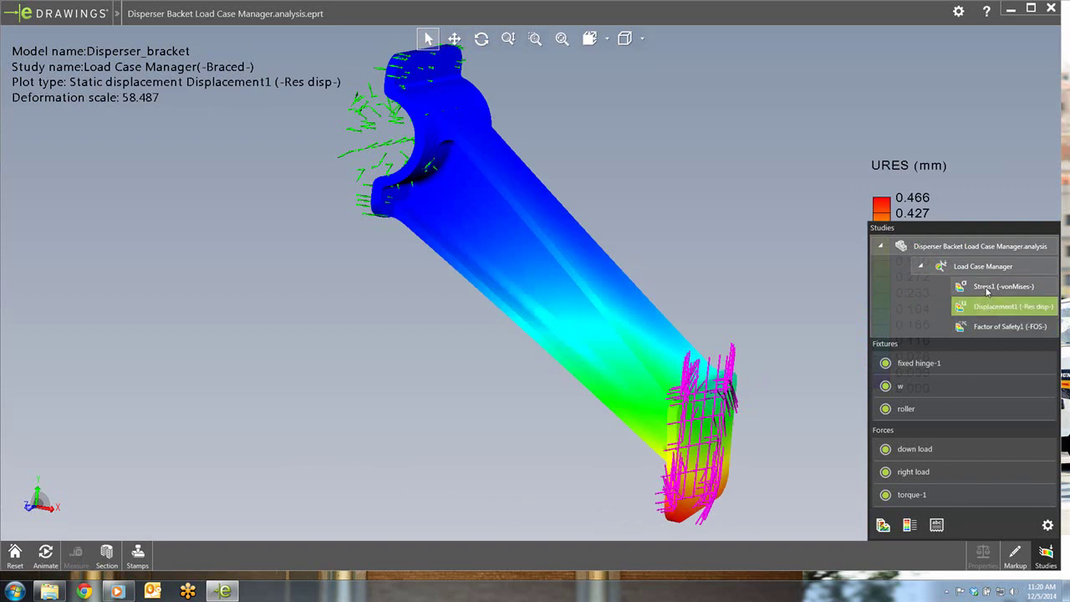
left_click(988, 288)
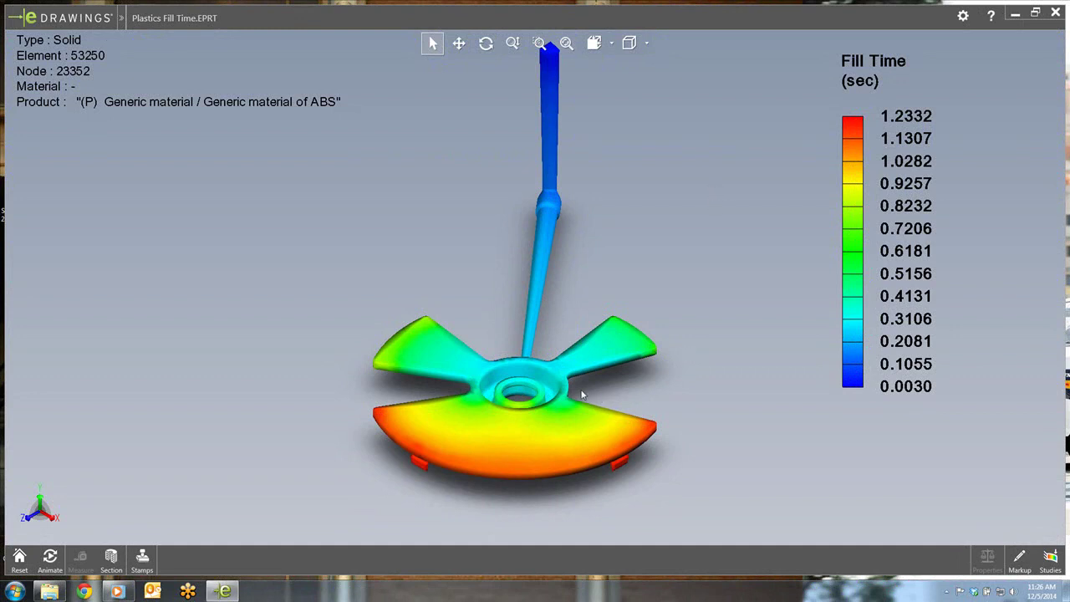
scroll(599, 399, "down", 2)
scroll(581, 391, "down", 2)
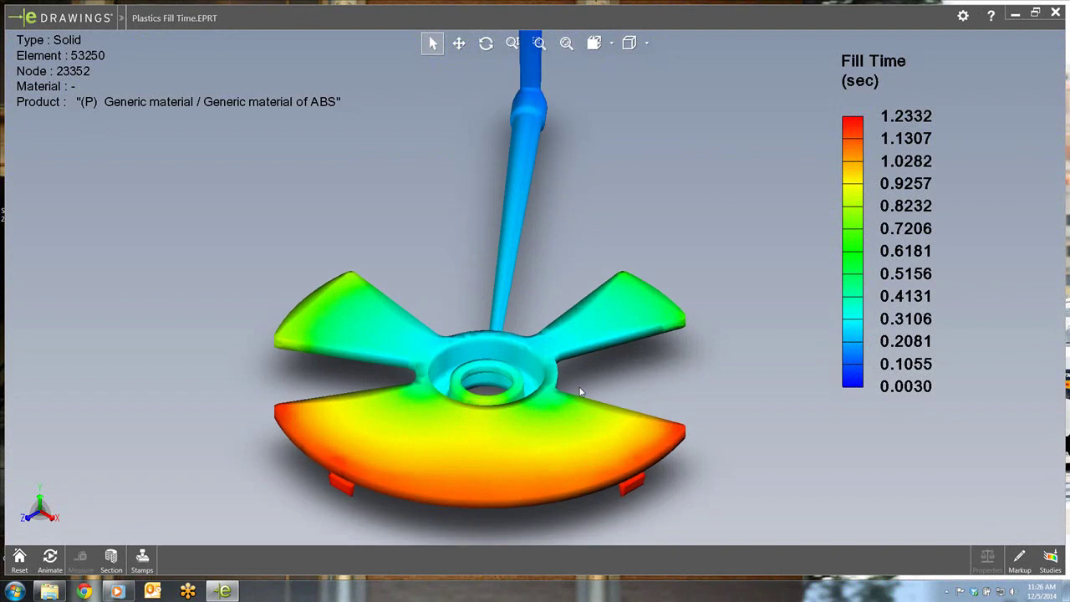
mouse_move(581, 382)
middle_mouse_down()
mouse_move(499, 356)
mouse_move(636, 368)
middle_mouse_up()
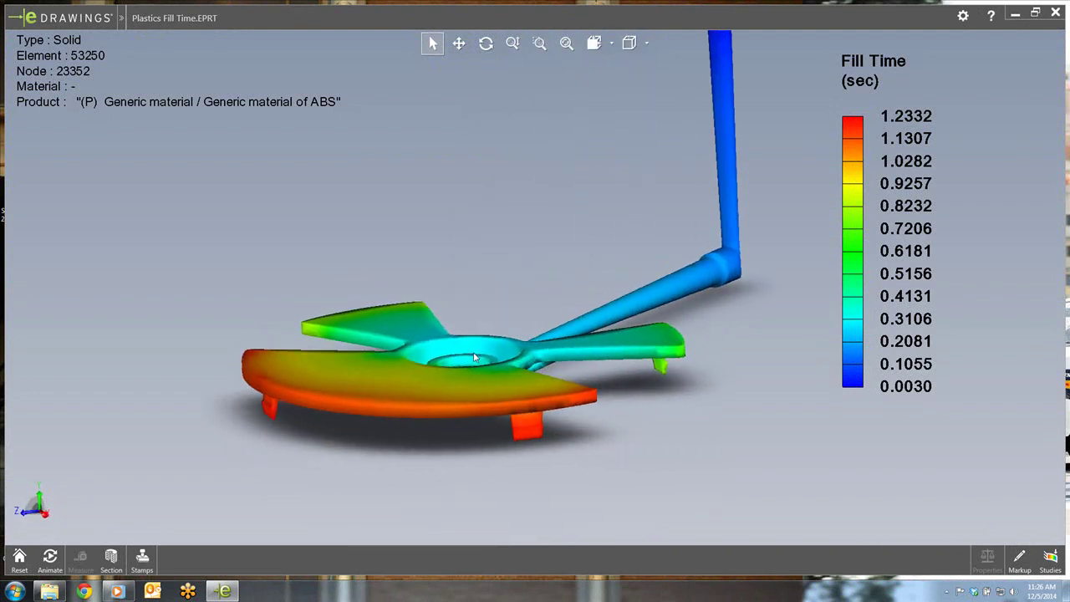
left_click(1050, 558)
left_click(901, 531)
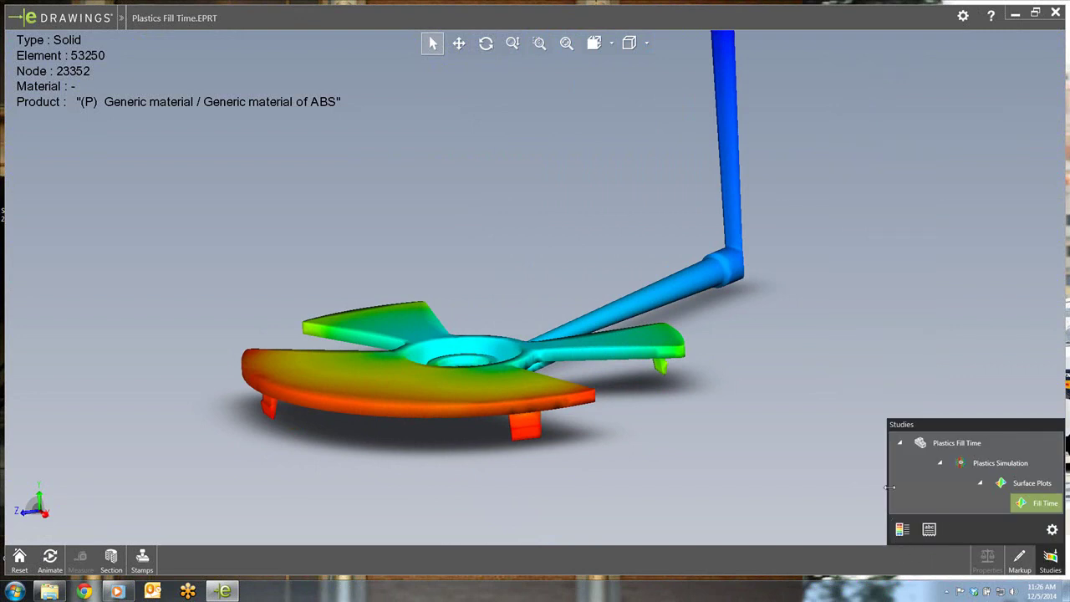
left_click(930, 532)
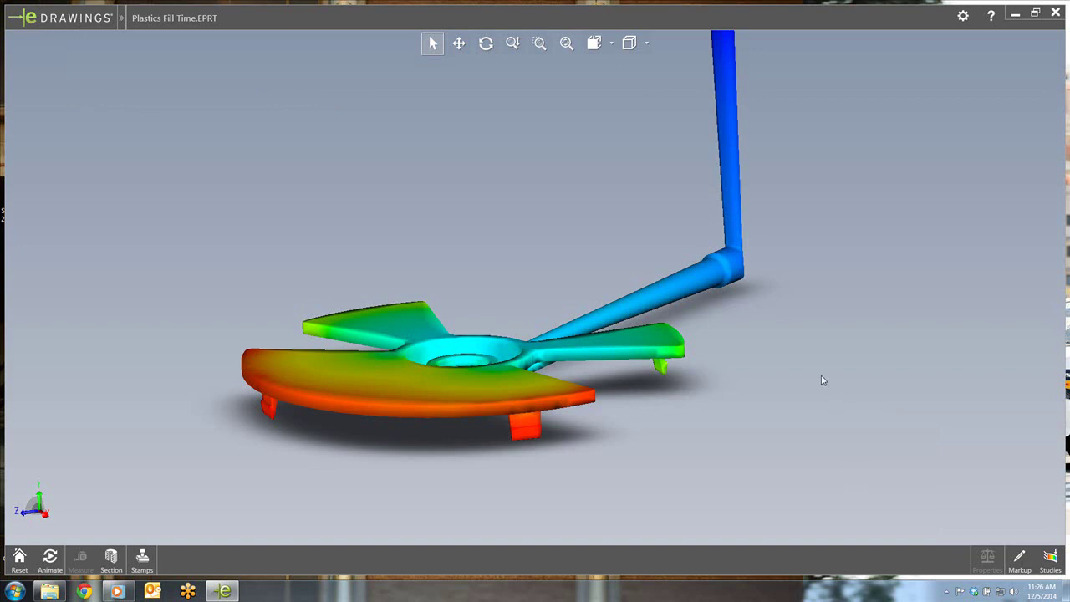
left_click(1051, 558)
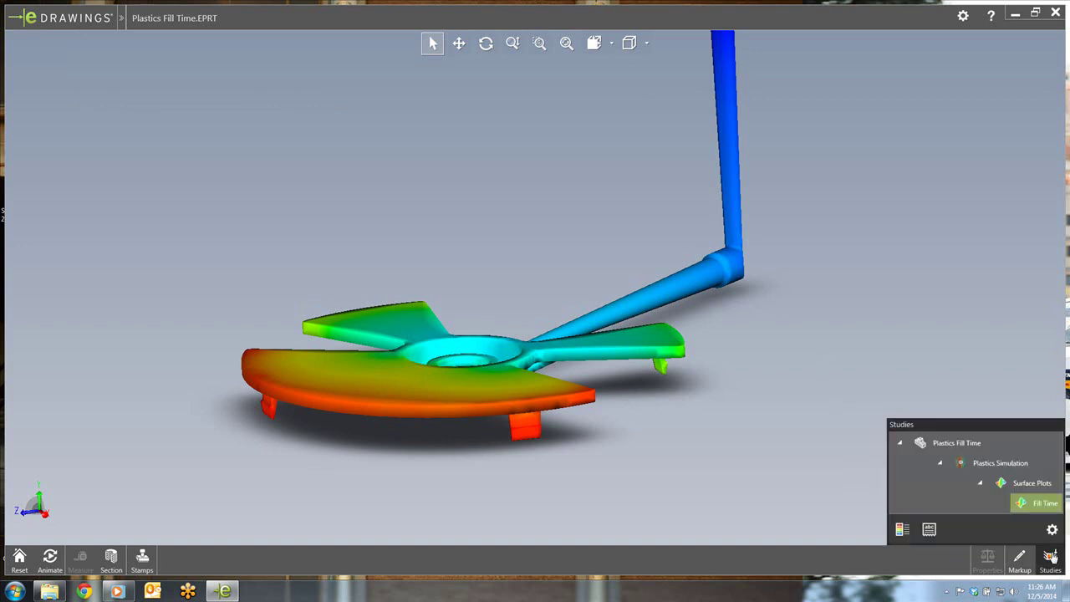
left_click(930, 532)
left_click(902, 530)
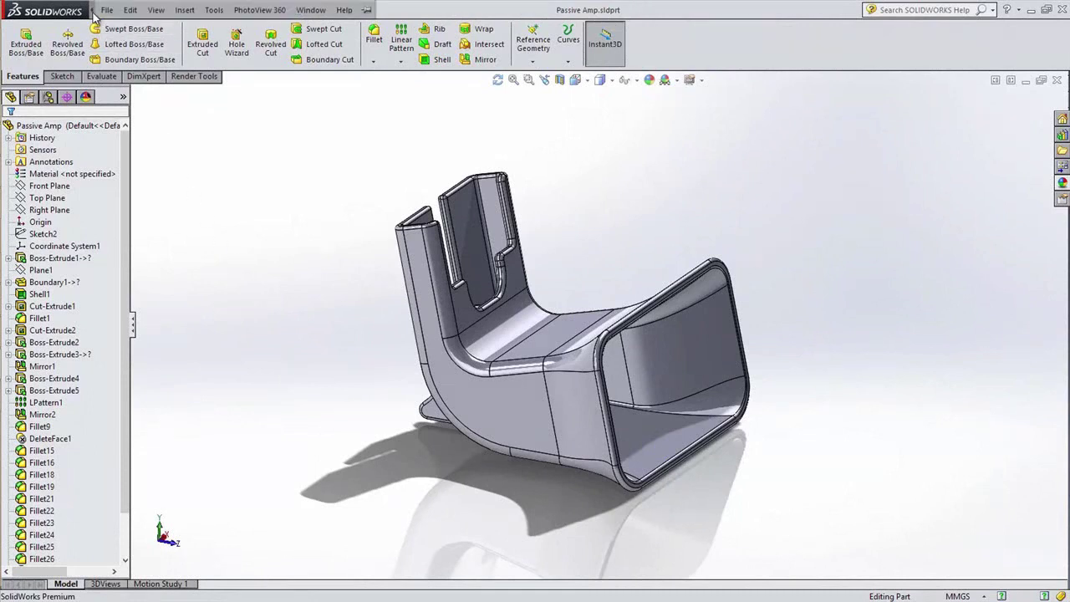
- Set up Print3D for a MakerBot Replicator with Draft quality, 10% infill and supports
left_click(107, 9)
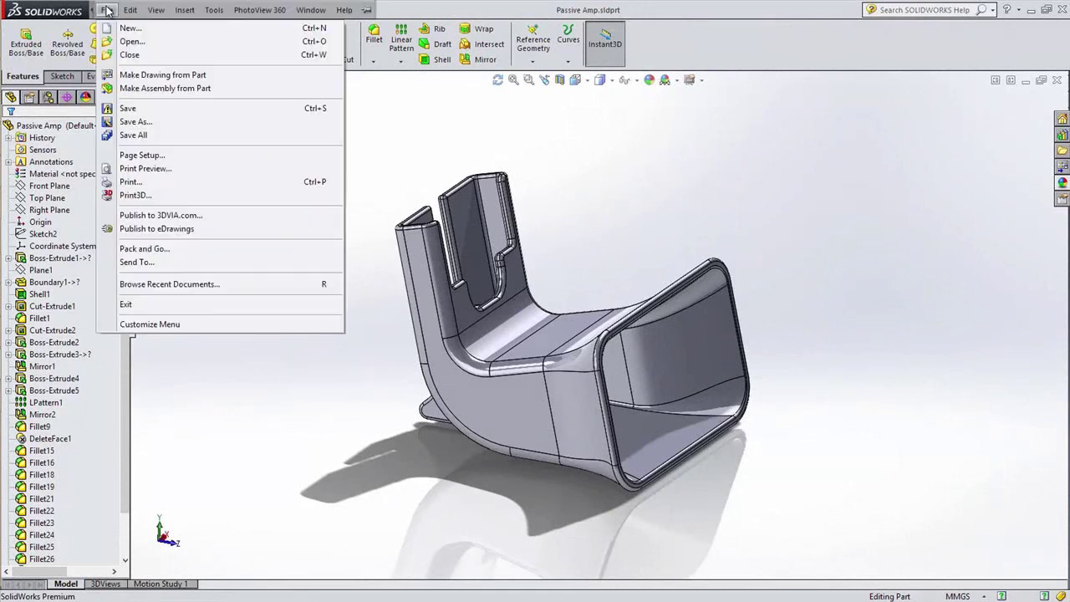
left_click(135, 195)
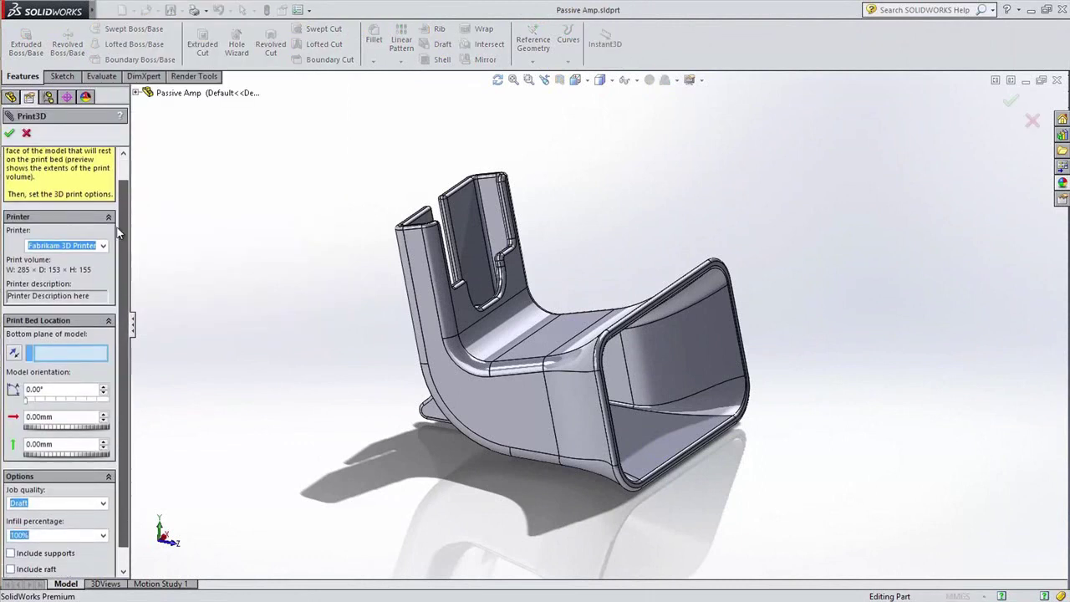
left_click(102, 224)
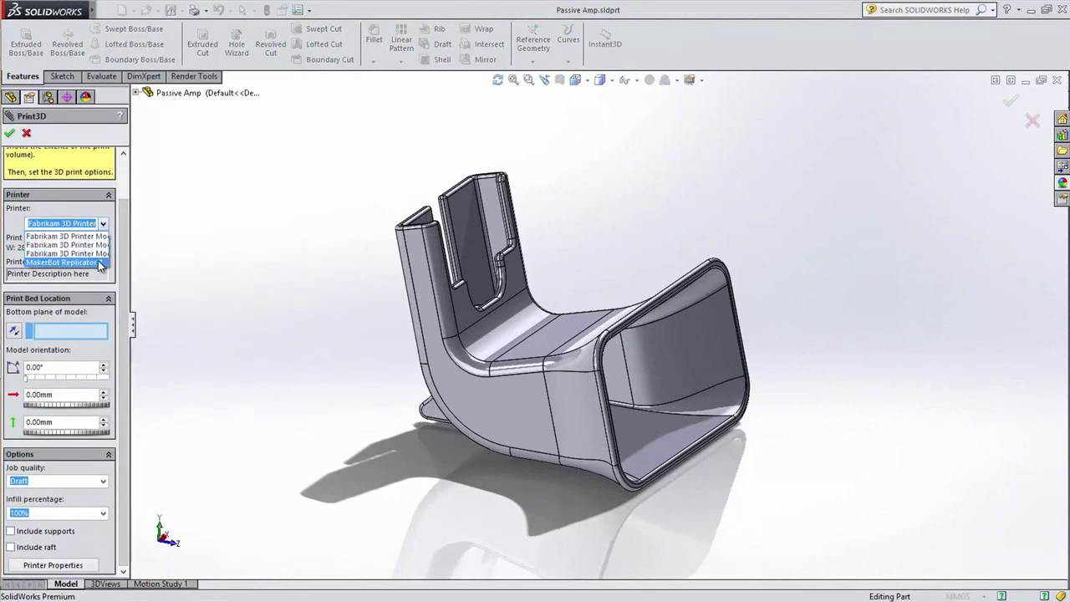
left_click(99, 267)
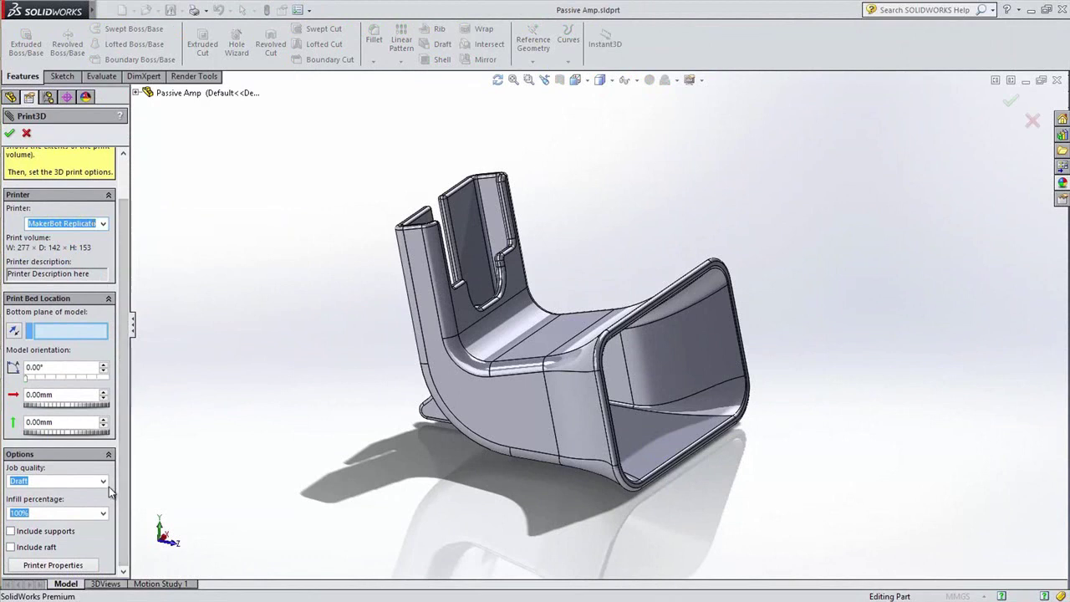
left_click(105, 483)
left_click(102, 495)
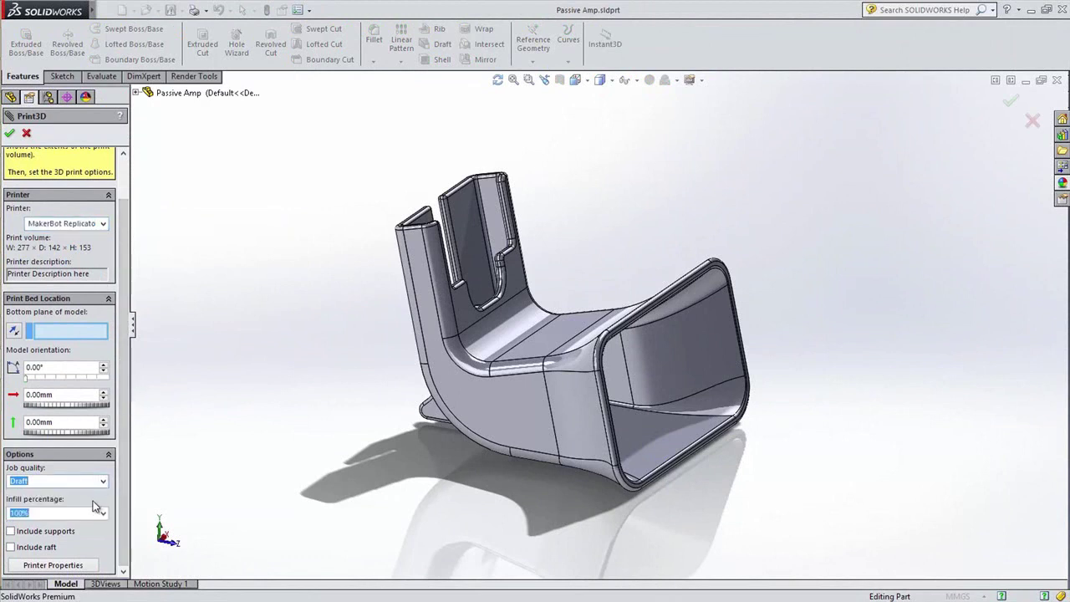
left_click(103, 513)
left_click(90, 533)
left_click(10, 532)
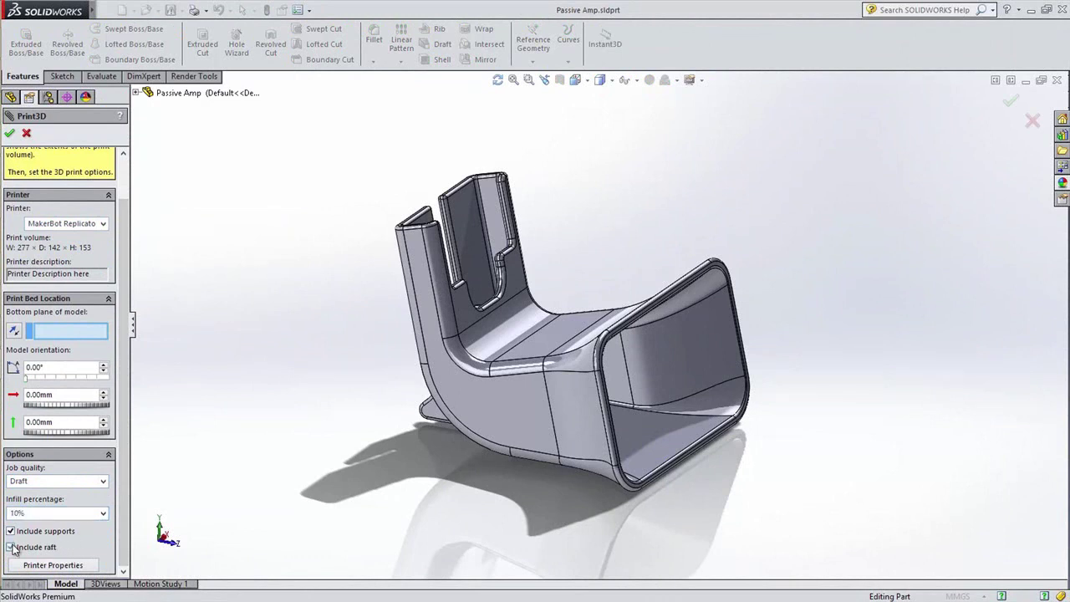
- Place the part's bottom face on the print bed and close the 3D print setup
middle_click_drag(341, 470, 326, 376)
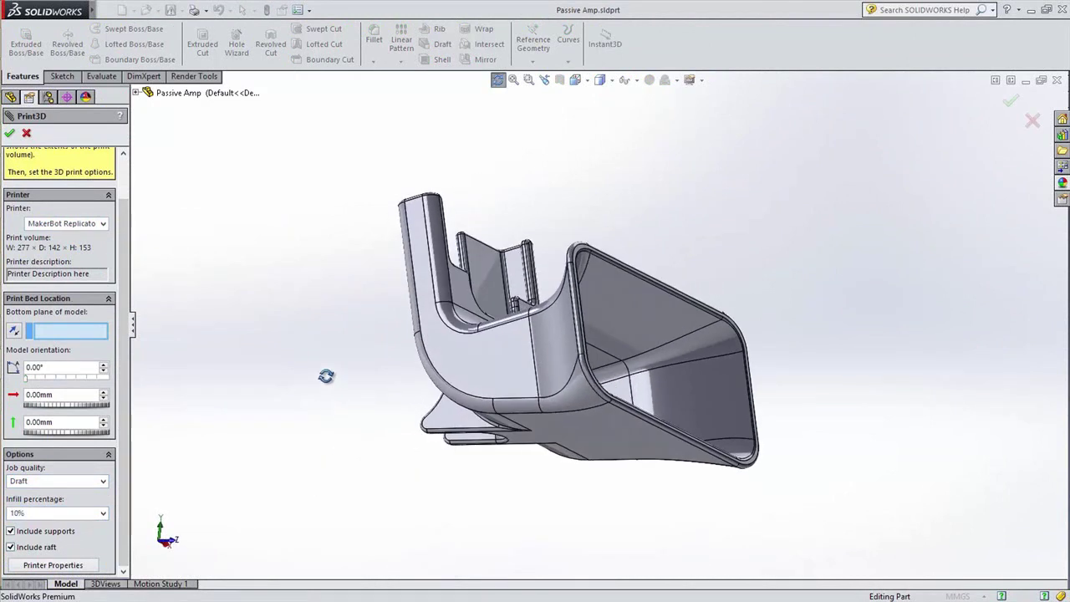
left_click(615, 430)
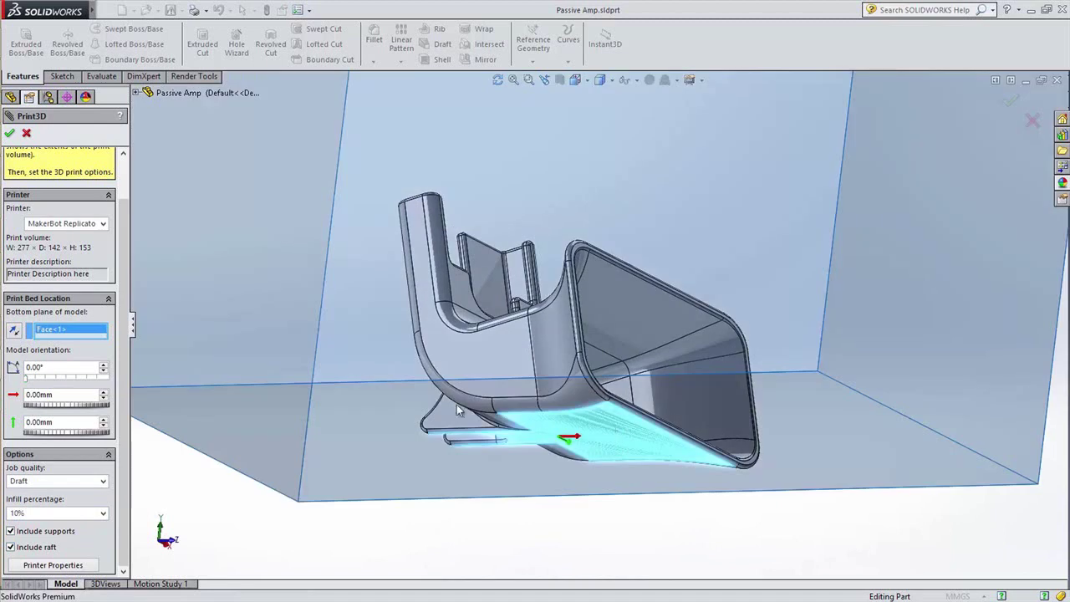
mouse_move(333, 360)
middle_mouse_down()
mouse_move(356, 439)
mouse_move(336, 473)
middle_mouse_up()
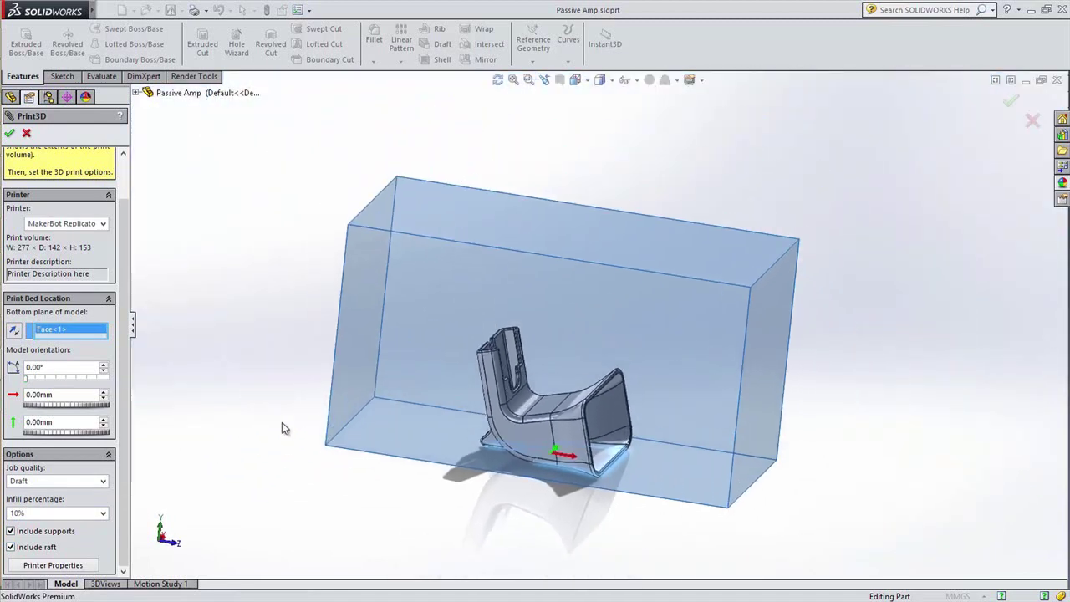
left_click(9, 133)
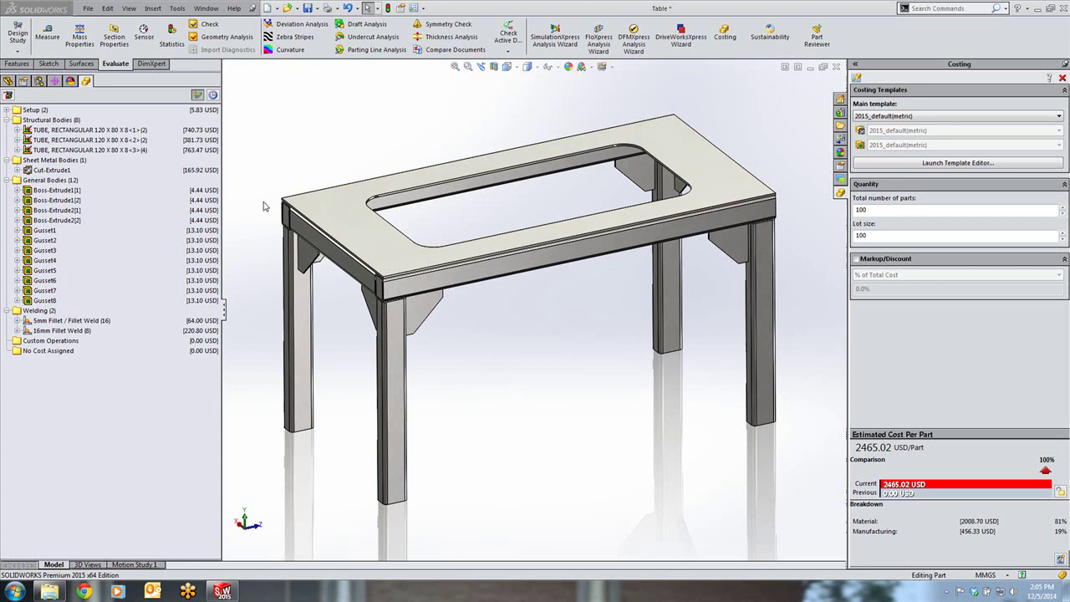
- Highlight the top rail tubes, leg tubes, tabletop, Boss-Extrude and Gusset2 bodies from the cut list
left_click(72, 130)
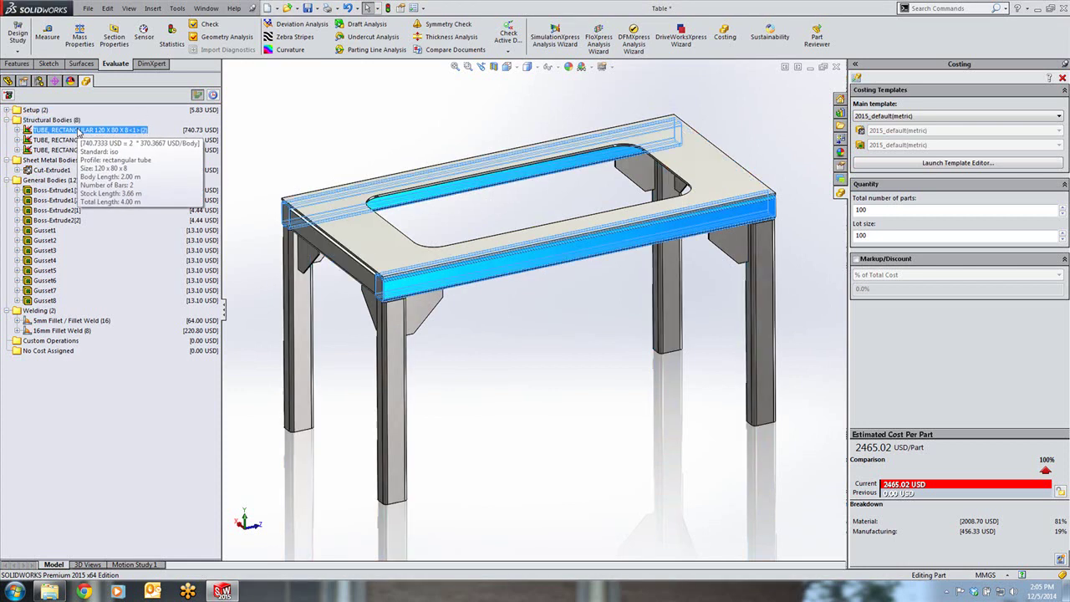
left_click(75, 140)
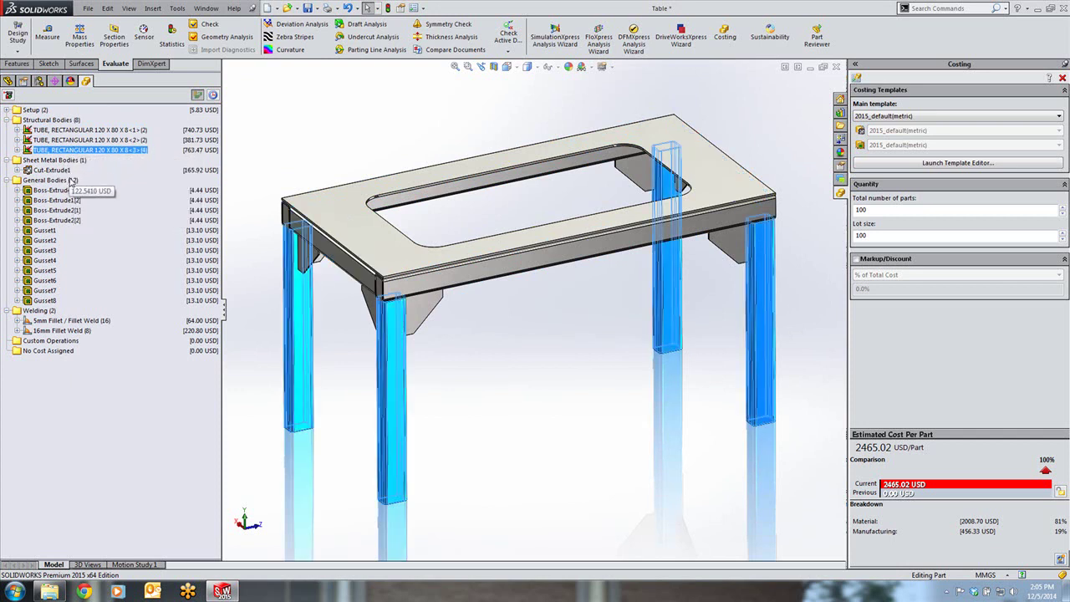
left_click(52, 171)
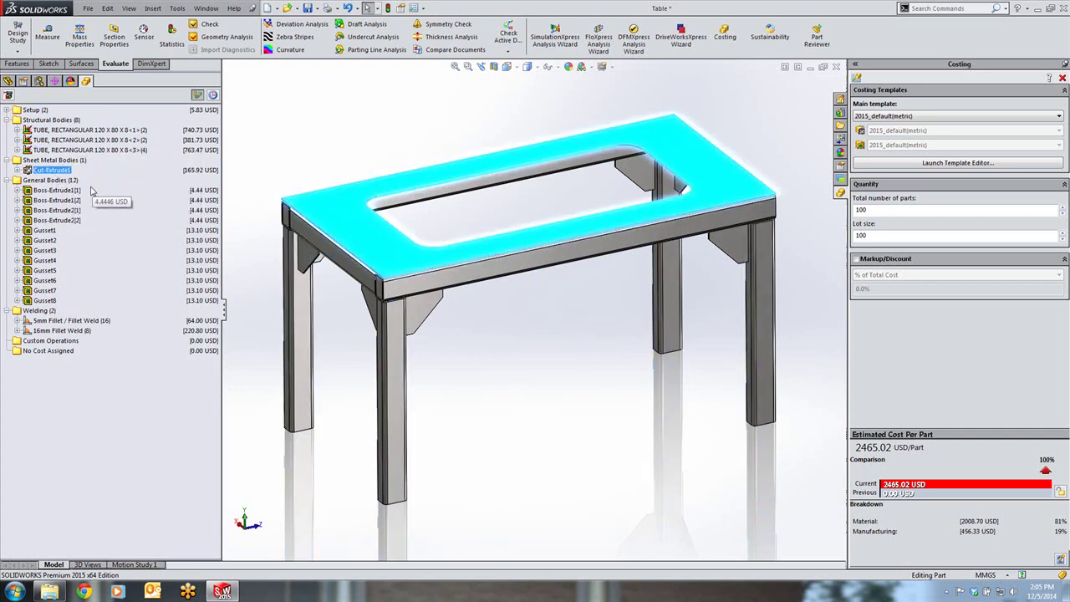
left_click(52, 210)
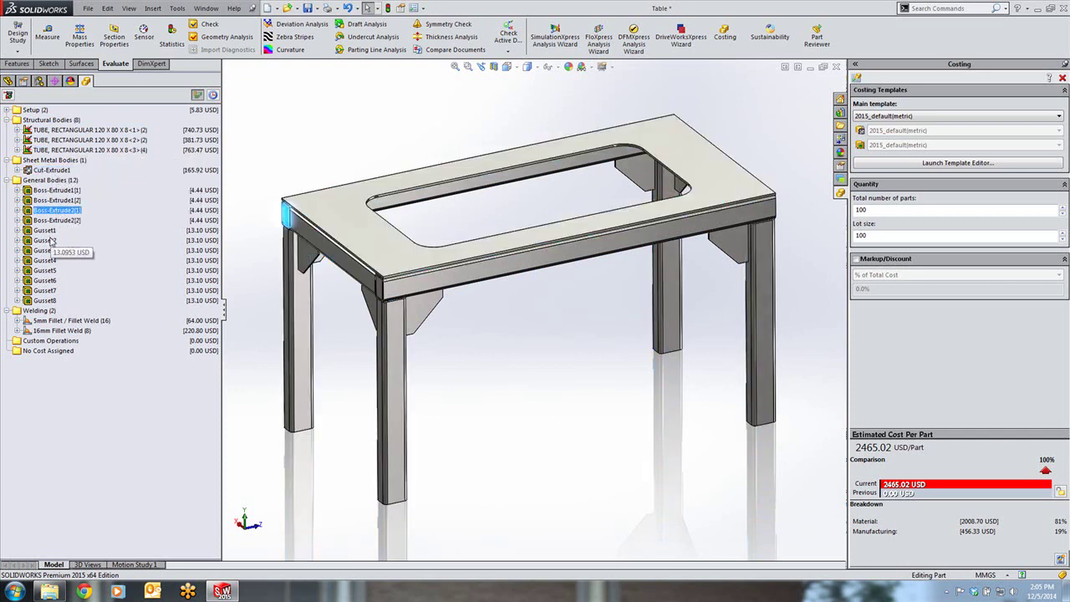
left_click(46, 241)
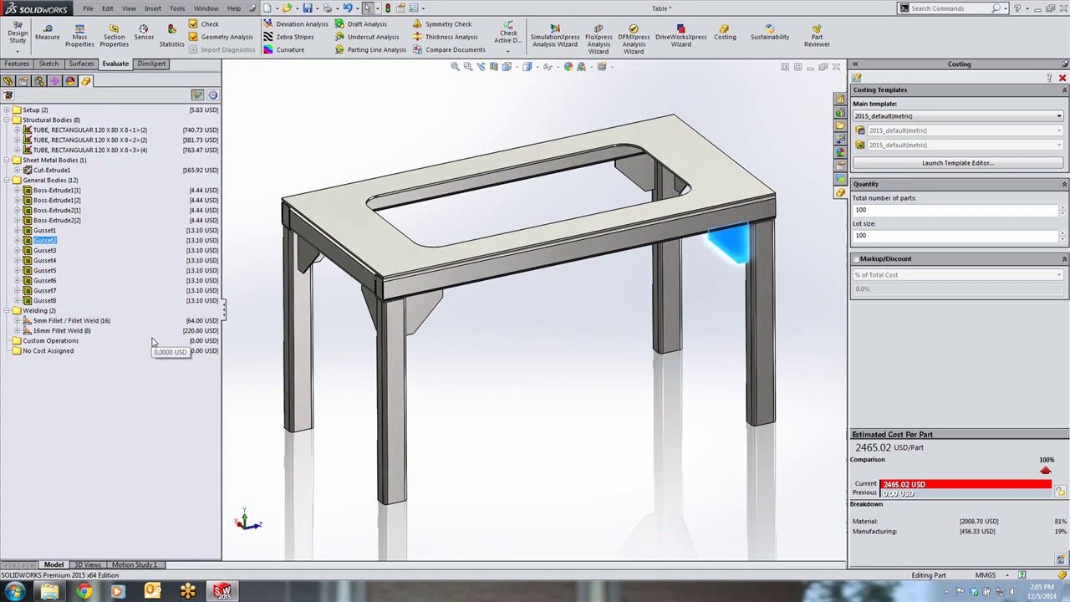
- Highlight the 5mm and 16mm fillet welds, then open costing for TUBE, RECTANGULAR <2> alone
left_click(91, 323)
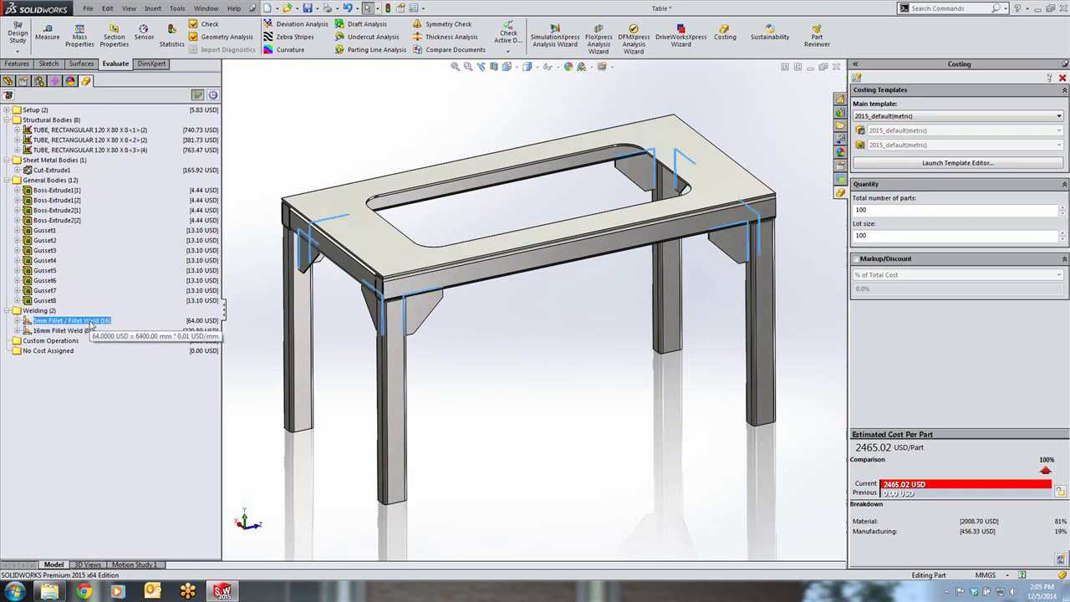
left_click(75, 330)
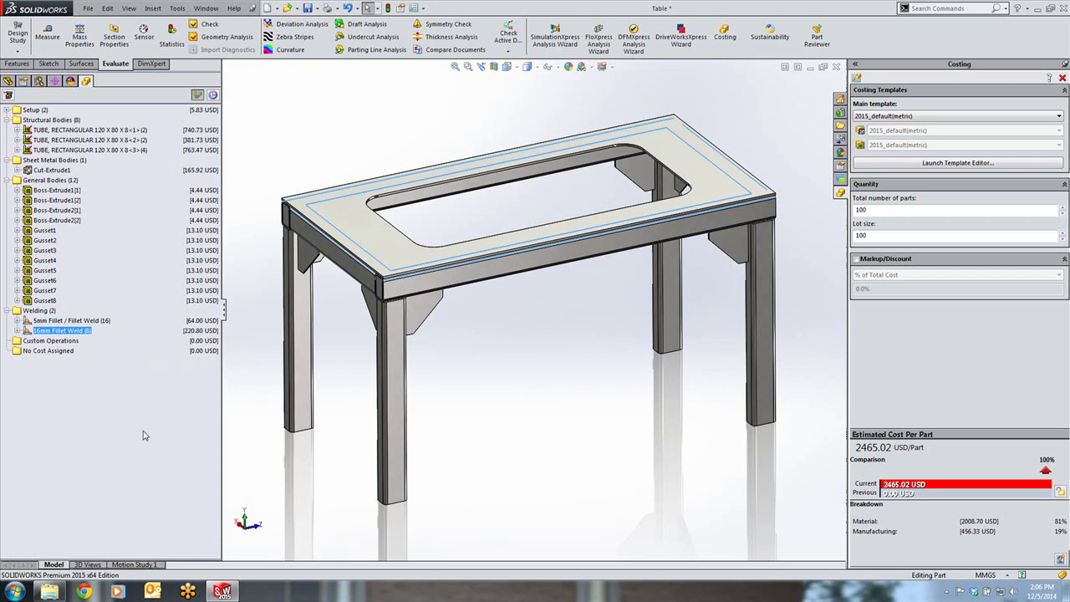
mouse_move(90, 140)
double_click(123, 141)
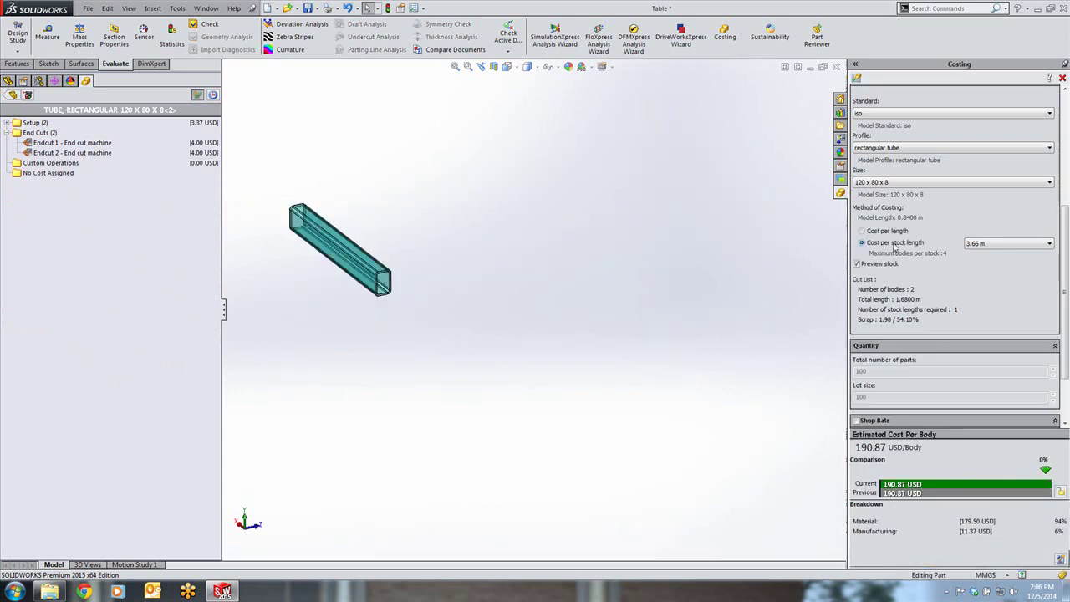
- Try 1.22 m then 3.66 m stock, cost the tube per length (71.93 USD), and return to the table
left_click(982, 244)
left_click(987, 251)
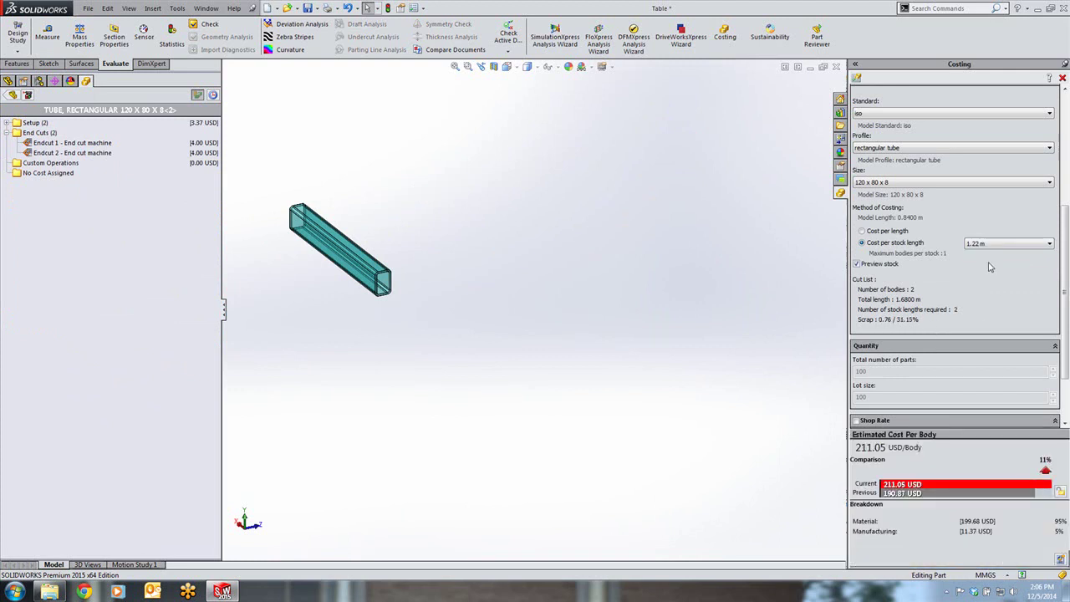
left_click(987, 244)
left_click(988, 269)
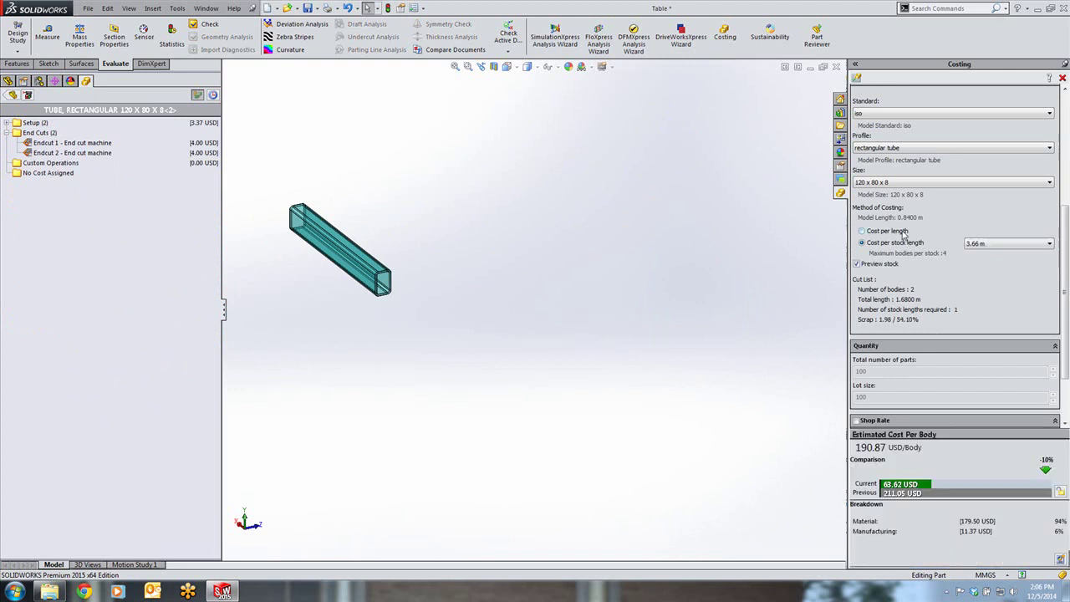
left_click(872, 234)
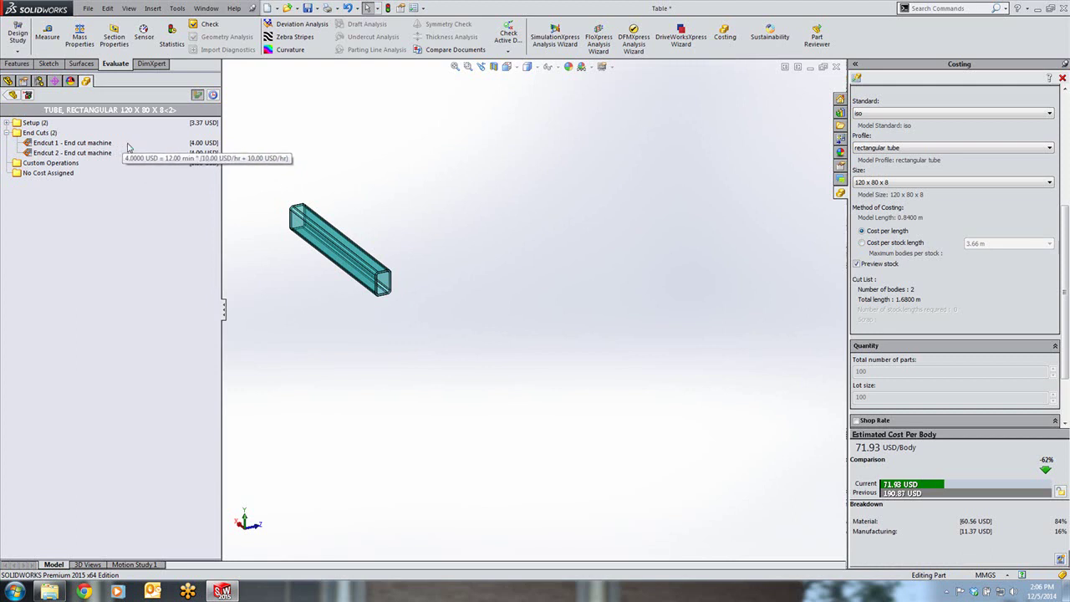
left_click(12, 94)
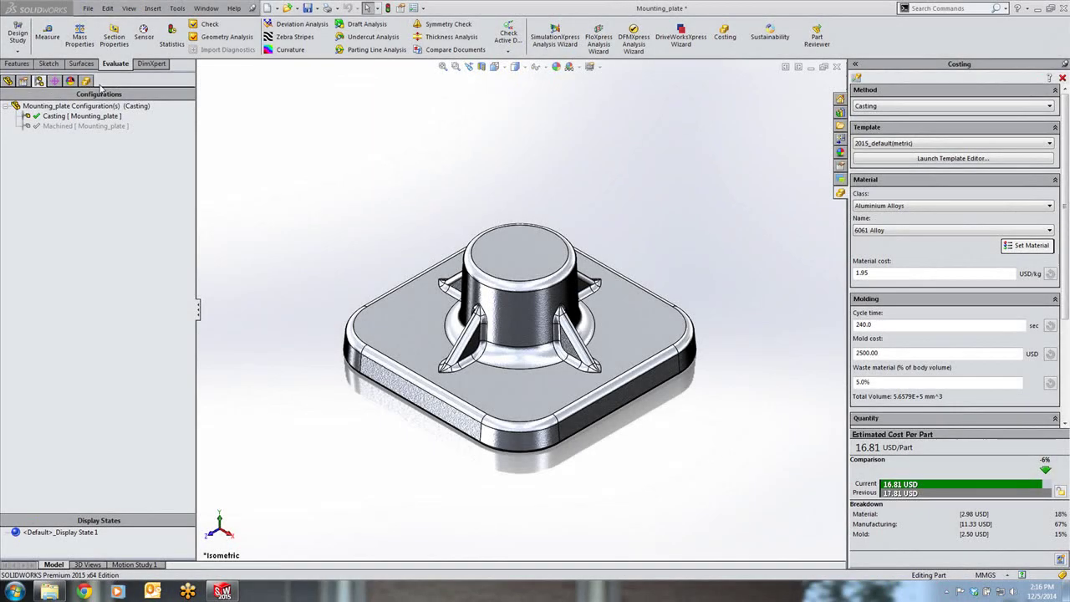
- Keep Casting as the Mounting_plate's manufacturing method in the Costing tree
left_click(87, 82)
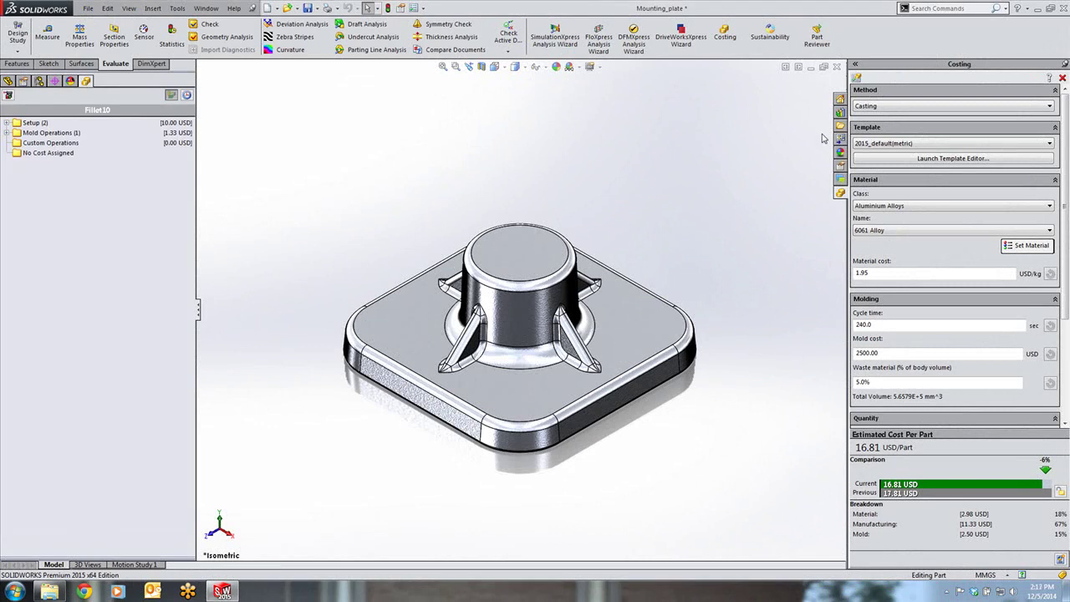
left_click(924, 107)
left_click(861, 123)
- Set the mold cost to 3500 USD and the total number of parts to 10000
left_click_drag(859, 352, 841, 356)
type("3")
key("Return")
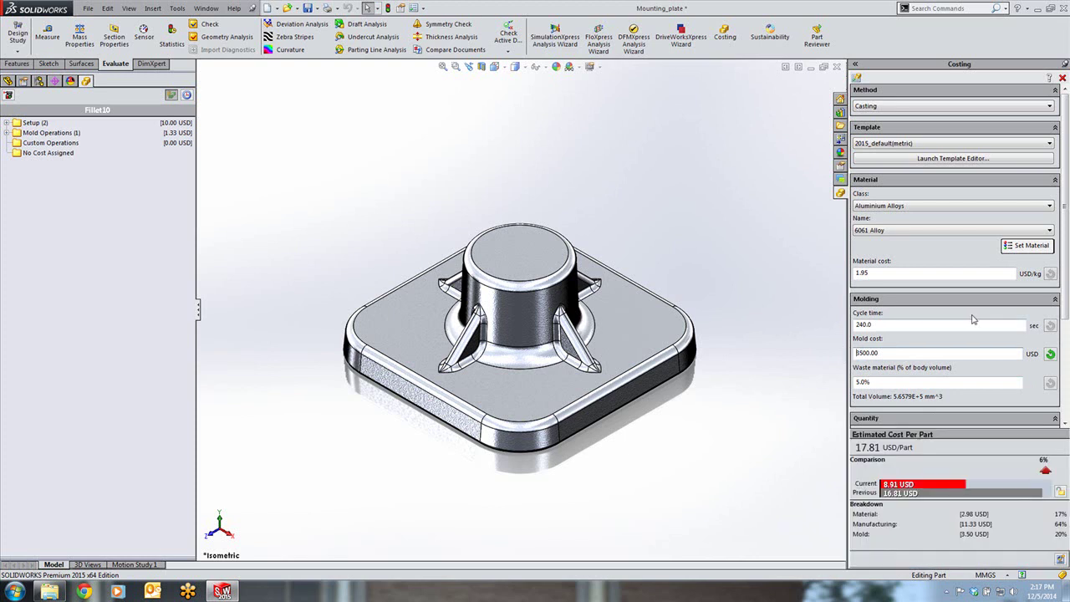
scroll(1064, 334, "down", 3)
type("10000")
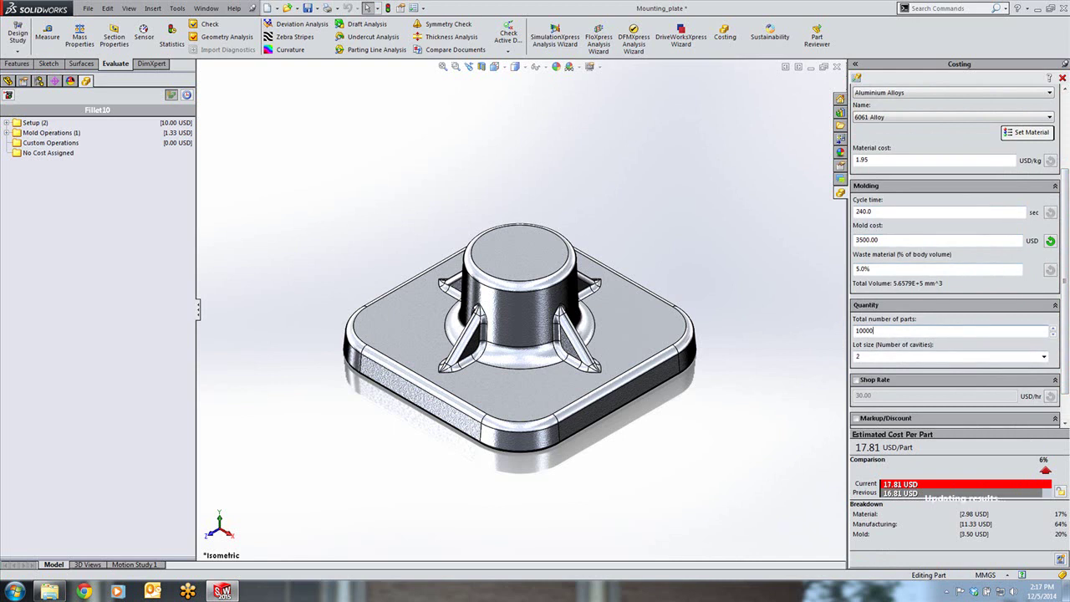
key("Return")
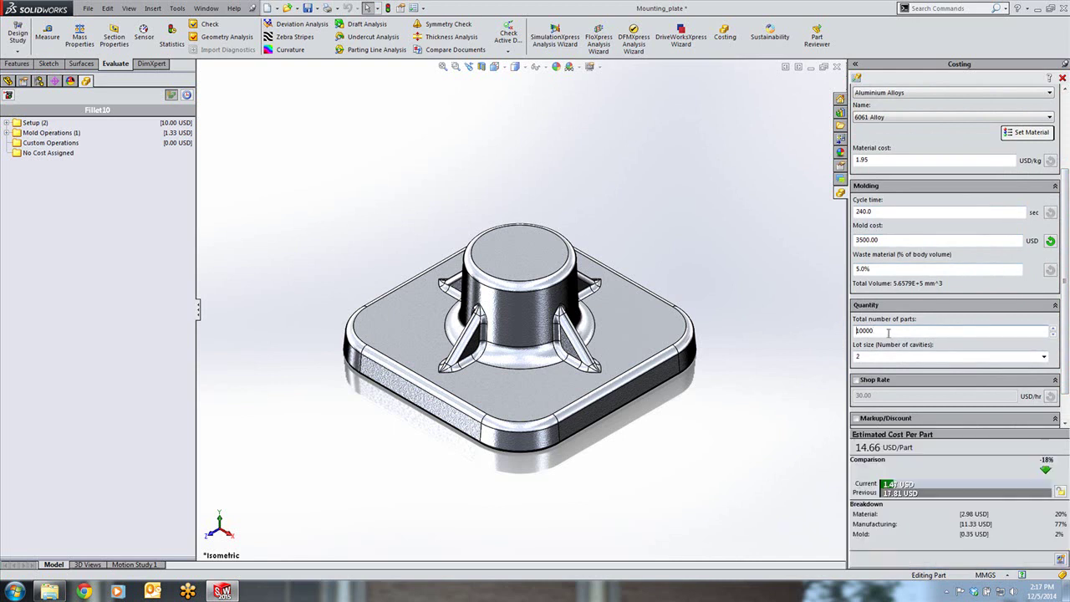
- Expand Mold Operations and Setup, highlighting the Cast Molding operation on the plate
left_click(7, 132)
left_click(65, 144)
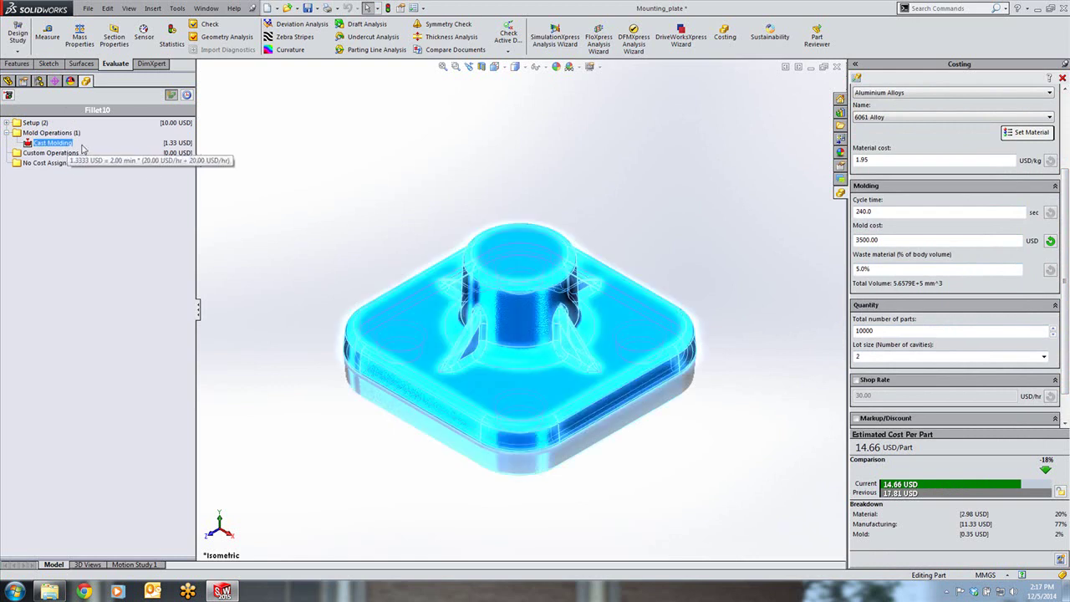
left_click(6, 122)
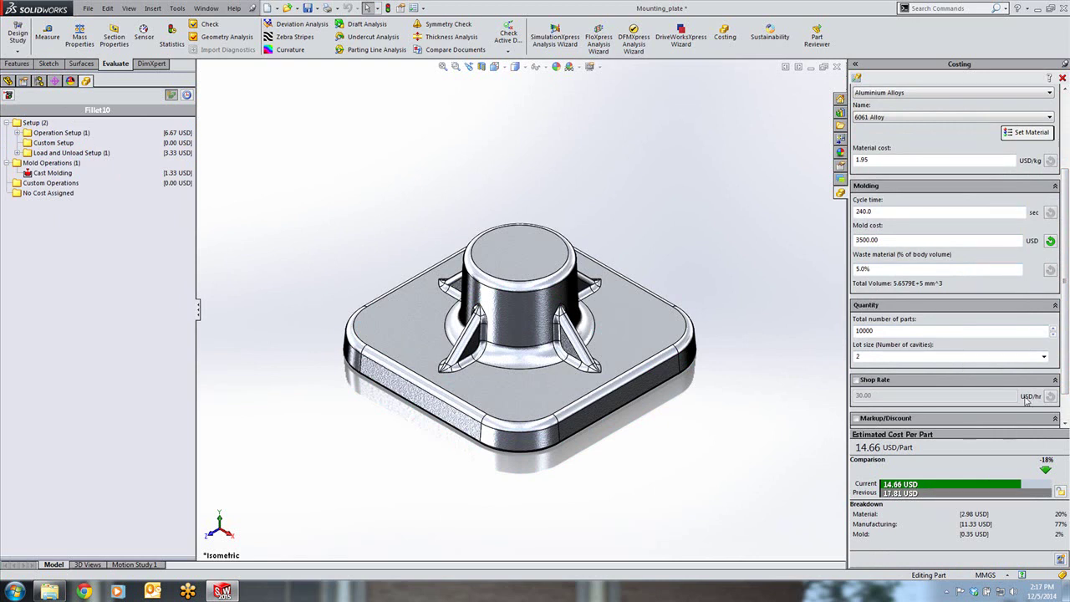
scroll(1065, 338, "down", 2)
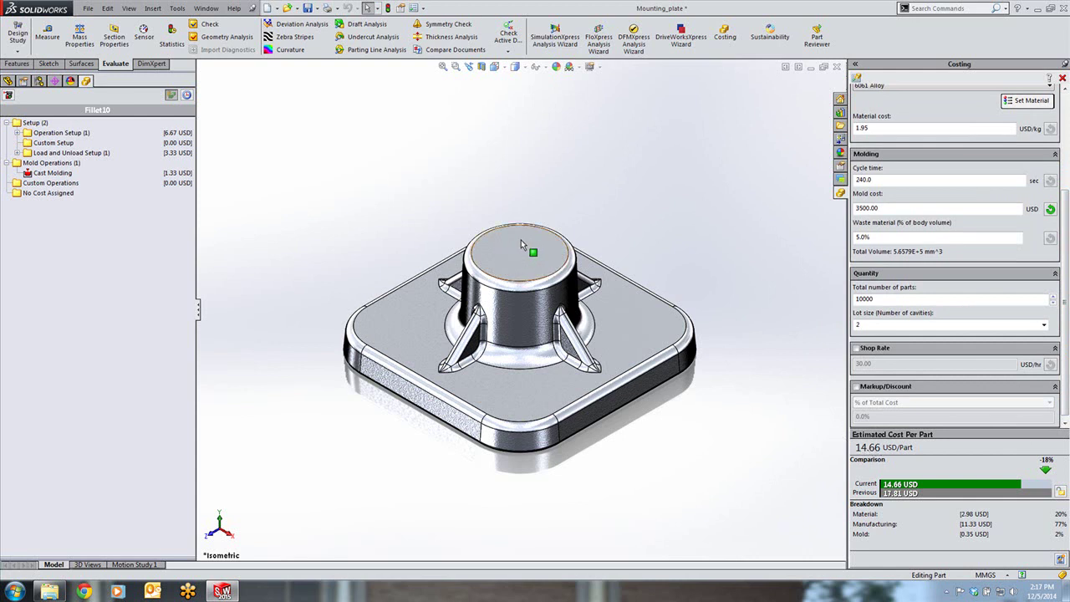
- Switch to the Machined configuration and make its stock body type Custom
left_click(38, 81)
double_click(84, 126)
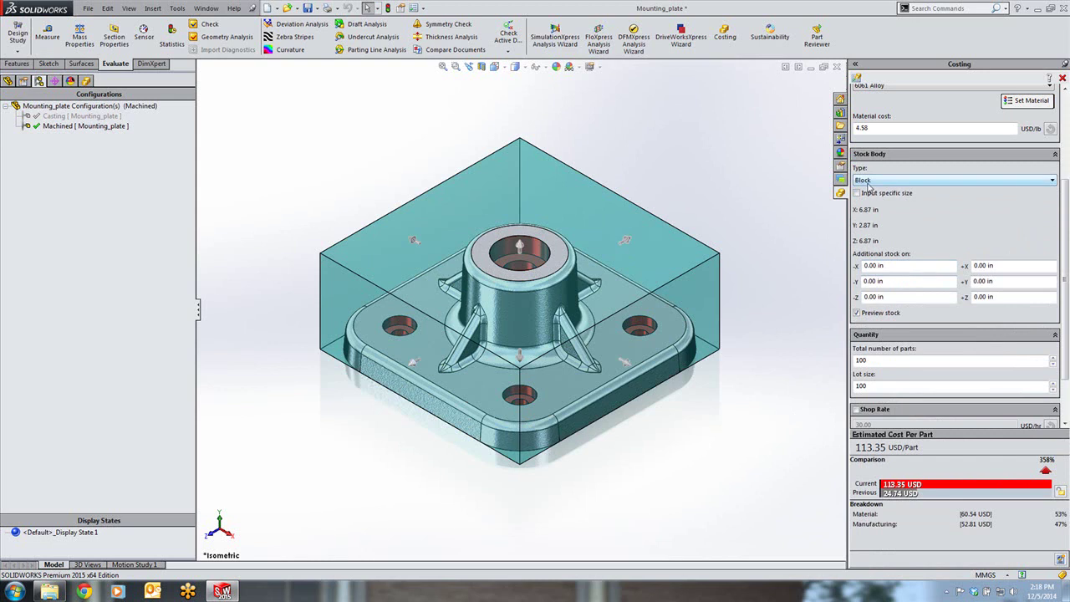
left_click(878, 183)
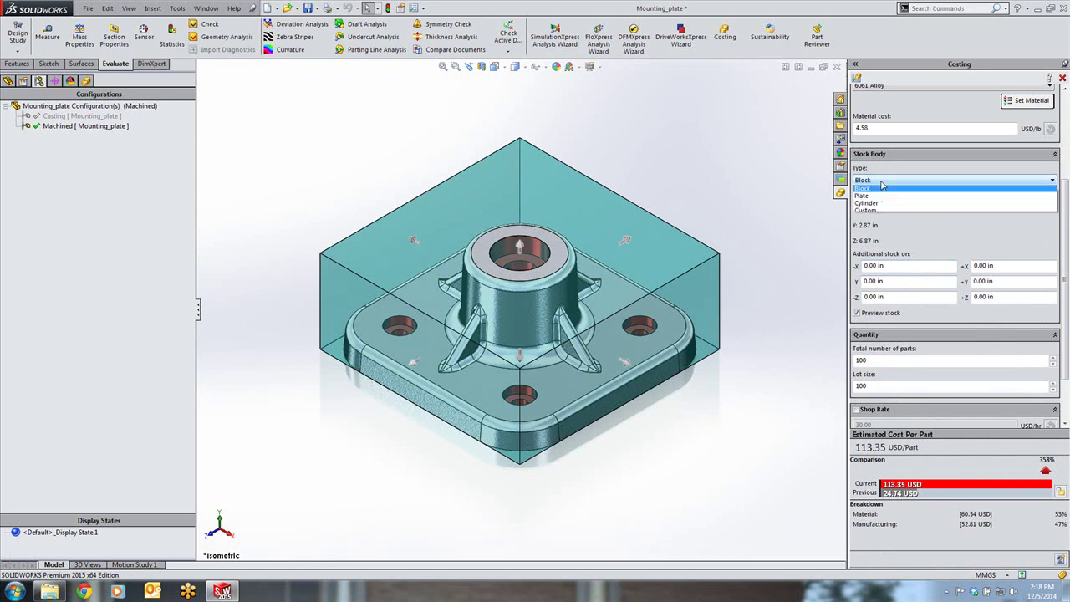
left_click(882, 214)
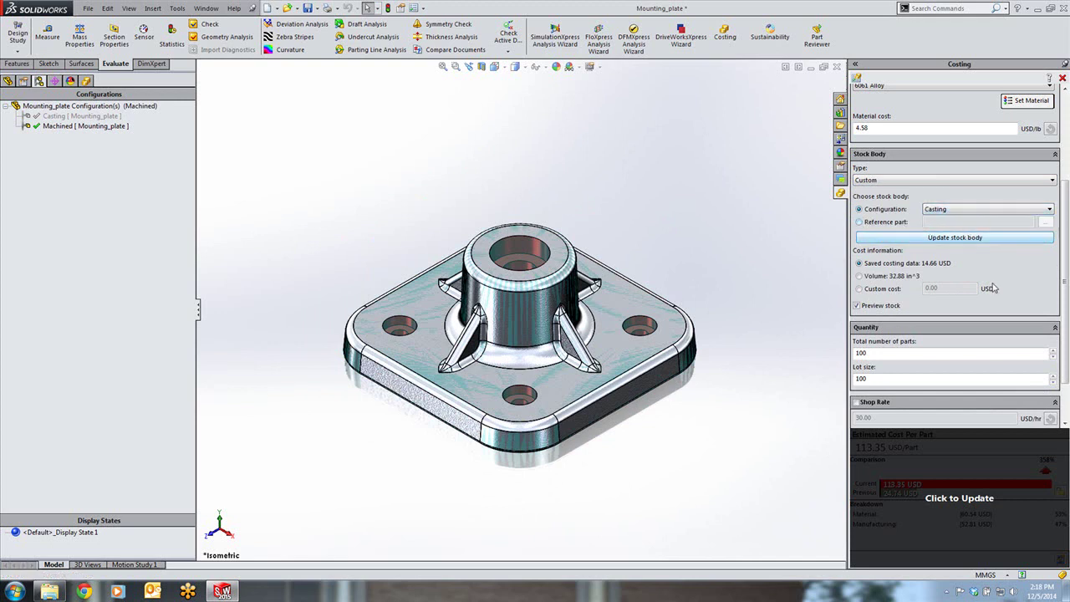
- Update the stock body from Casting and expand Mill Operations and Hole Operations
left_click(948, 238)
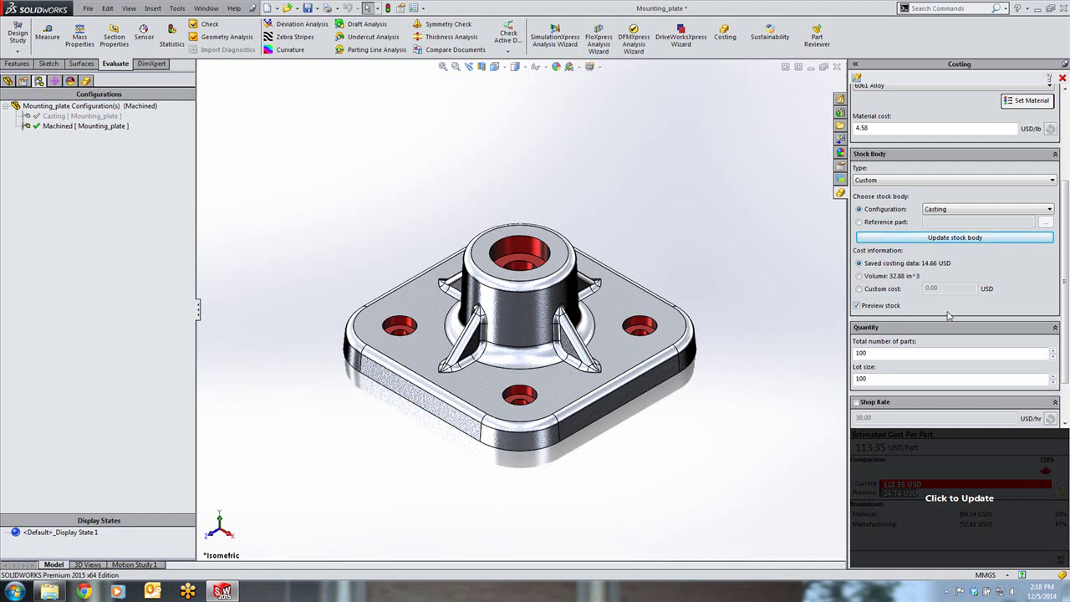
scroll(1063, 288, "down", 3)
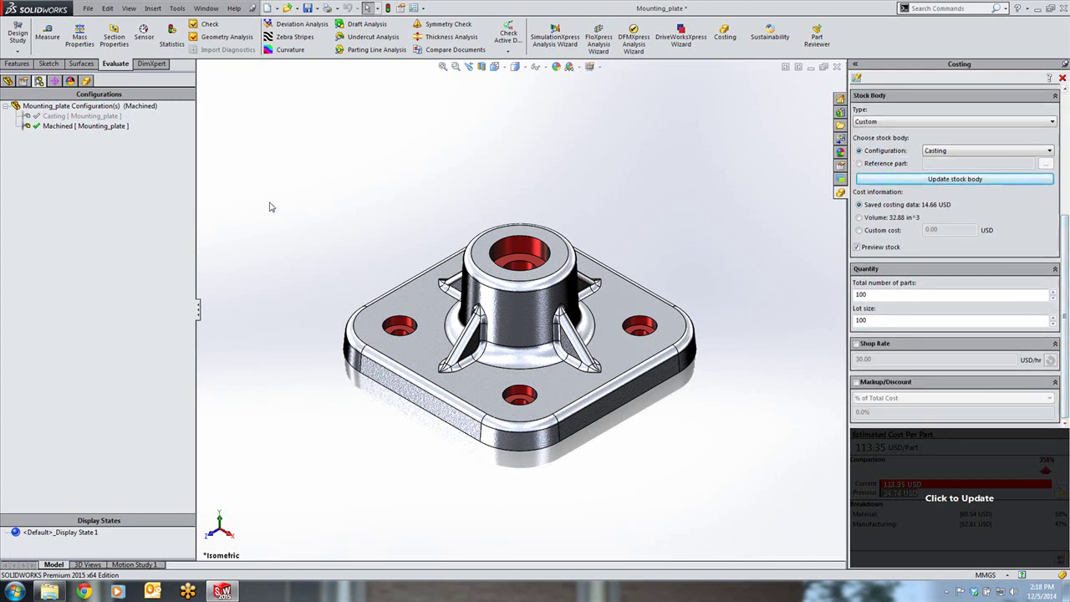
left_click(85, 82)
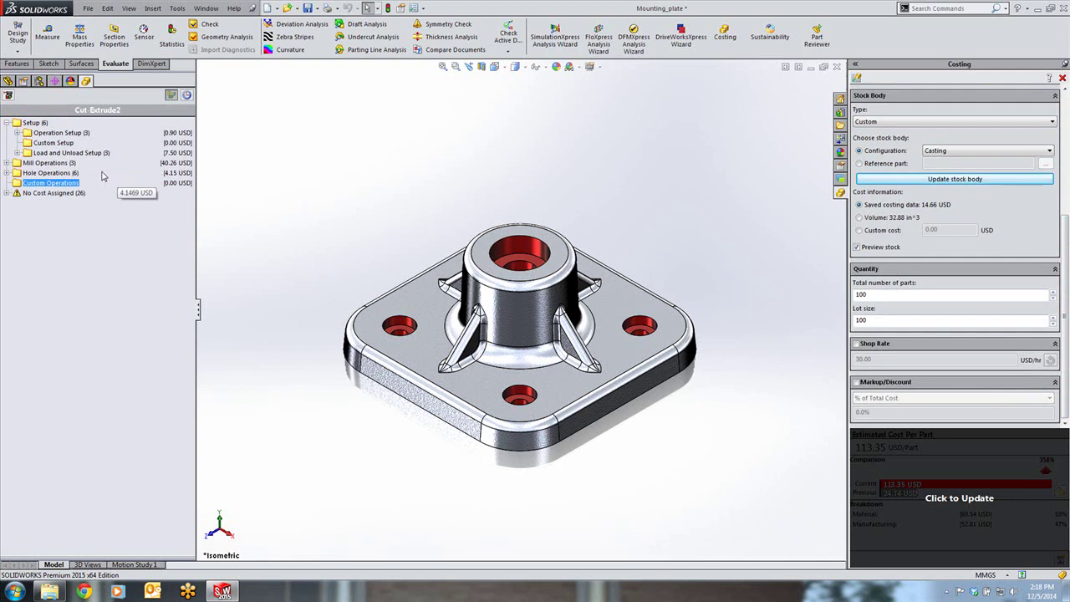
left_click(7, 163)
left_click(7, 192)
- Highlight Hole Pattern 1 and Pocket 1, then recalculate the estimate to 24.74 USD
left_click(48, 213)
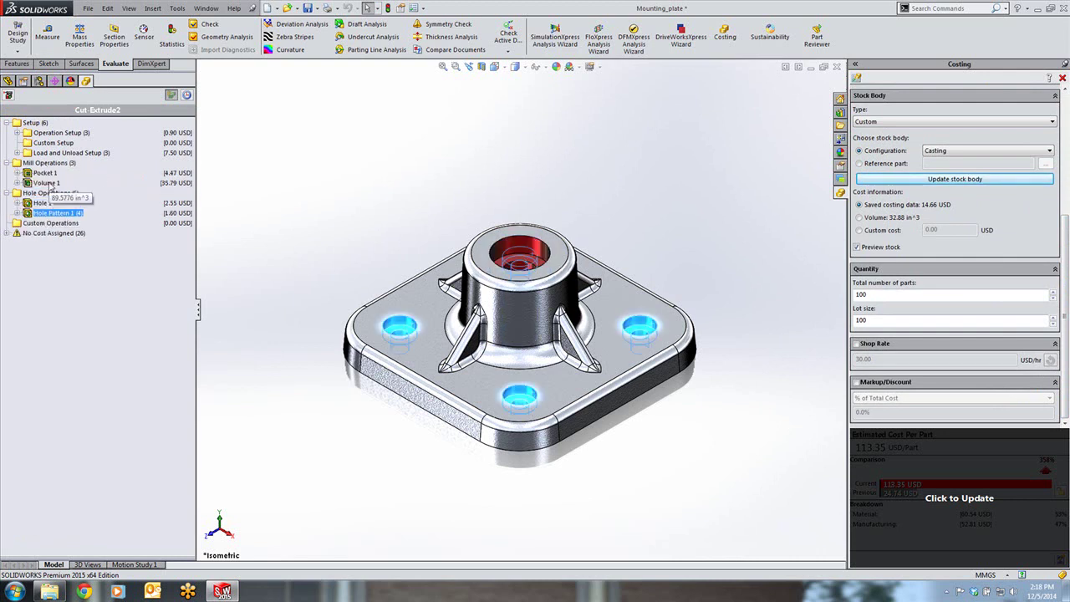
left_click(46, 173)
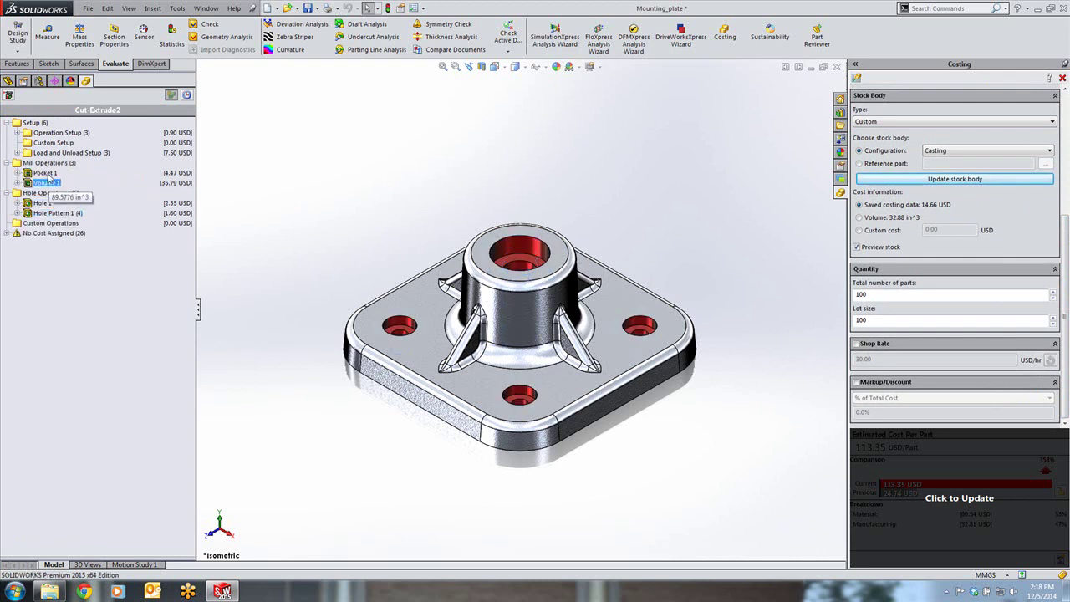
left_click(326, 242)
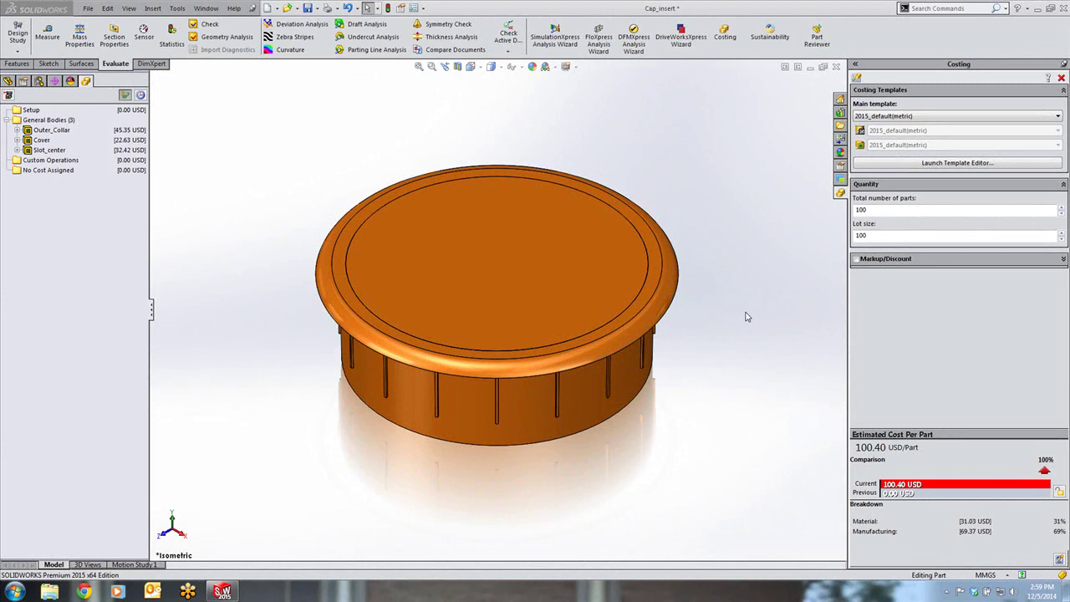
- Select Slot_center, keep 3D Printing as its method, and orbit around the print box
left_click(51, 150)
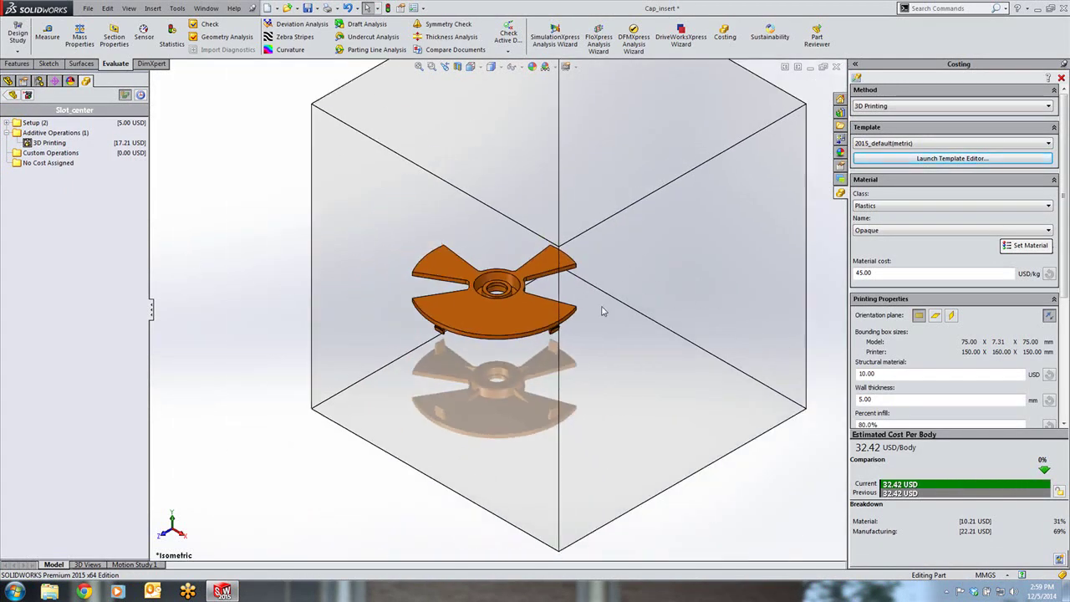
middle_click_drag(605, 306, 390, 162)
key("f")
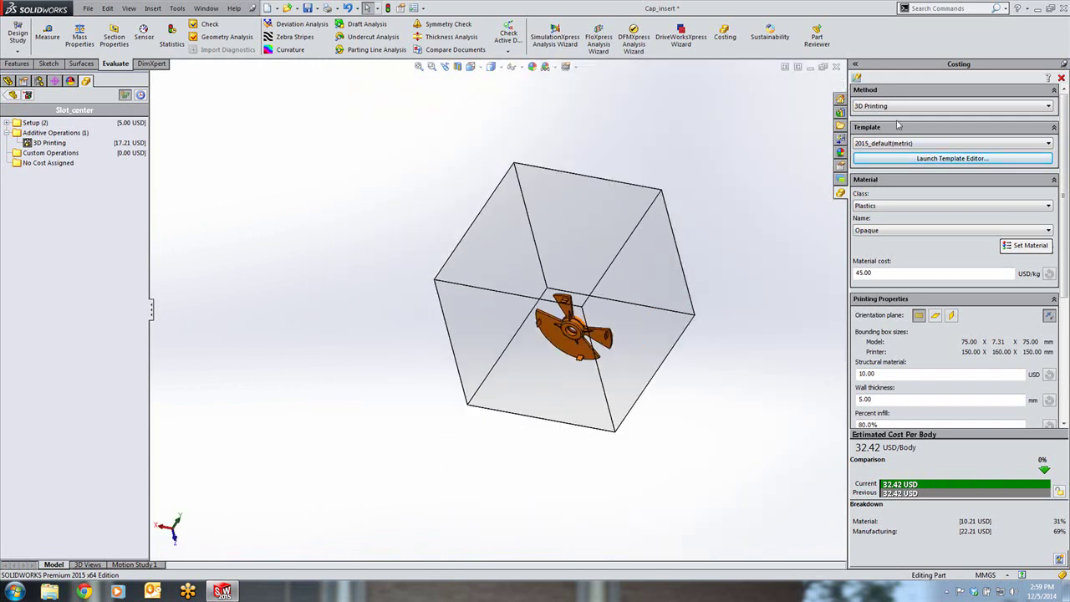
left_click(890, 107)
left_click(890, 118)
mouse_move(662, 397)
middle_mouse_down()
mouse_move(667, 314)
mouse_move(694, 342)
middle_mouse_up()
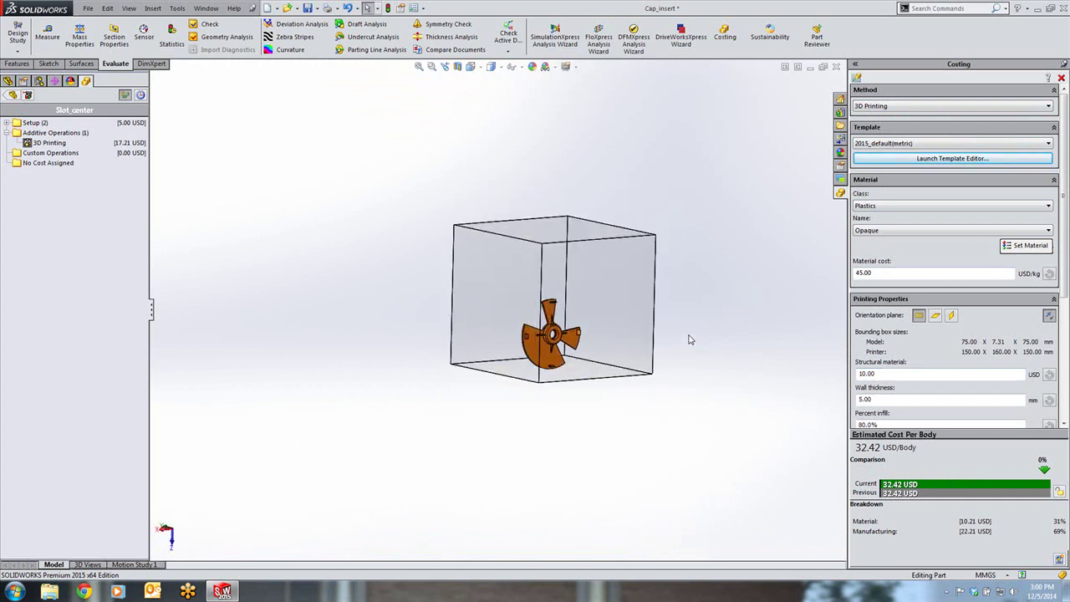
mouse_move(738, 342)
middle_mouse_down()
mouse_move(626, 357)
mouse_move(648, 352)
middle_mouse_up()
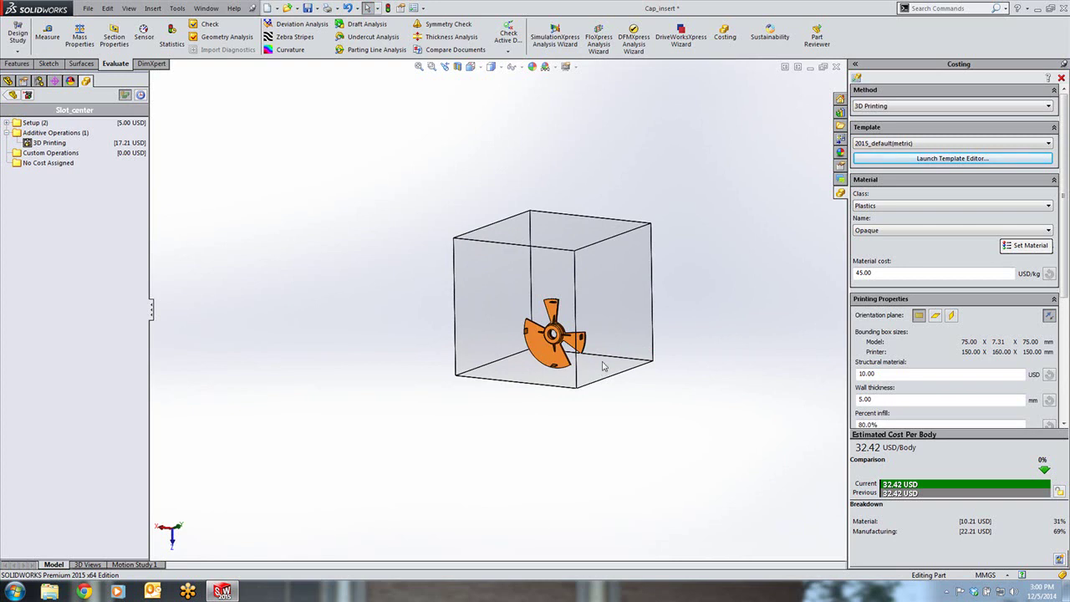
- Print Slot_center flat on another orientation plane with 20% infill, costing 18.04 USD
left_click(935, 315)
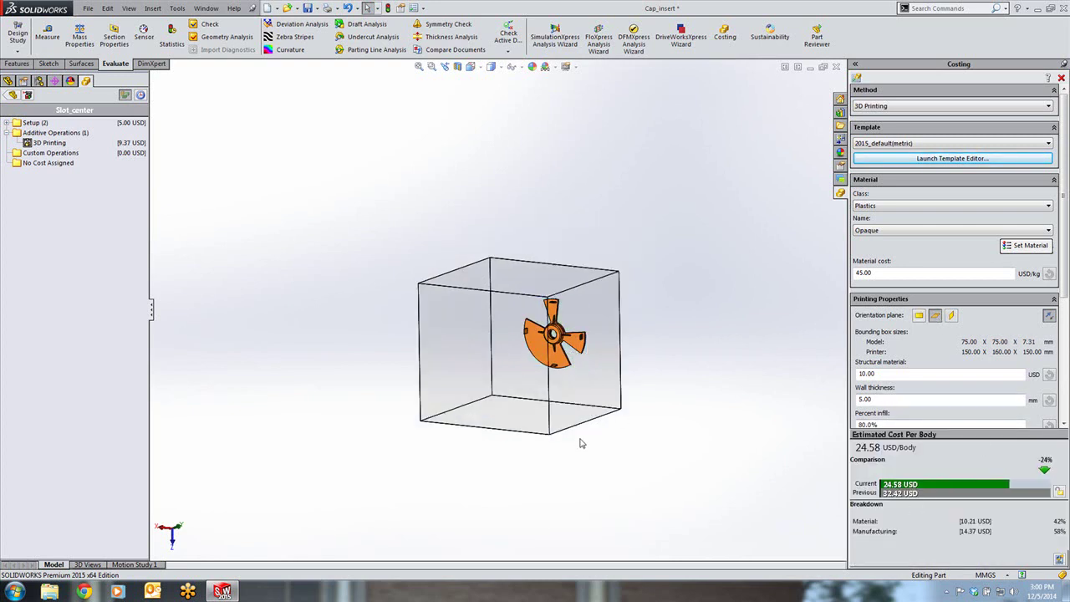
middle_click_drag(500, 464, 561, 271)
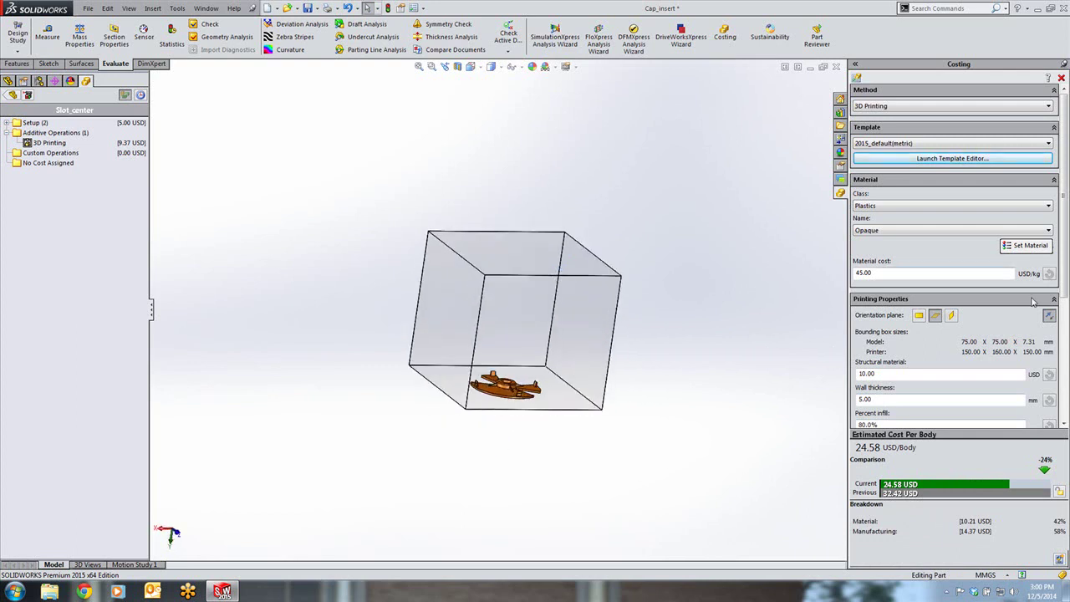
left_click_drag(1061, 276, 1061, 368)
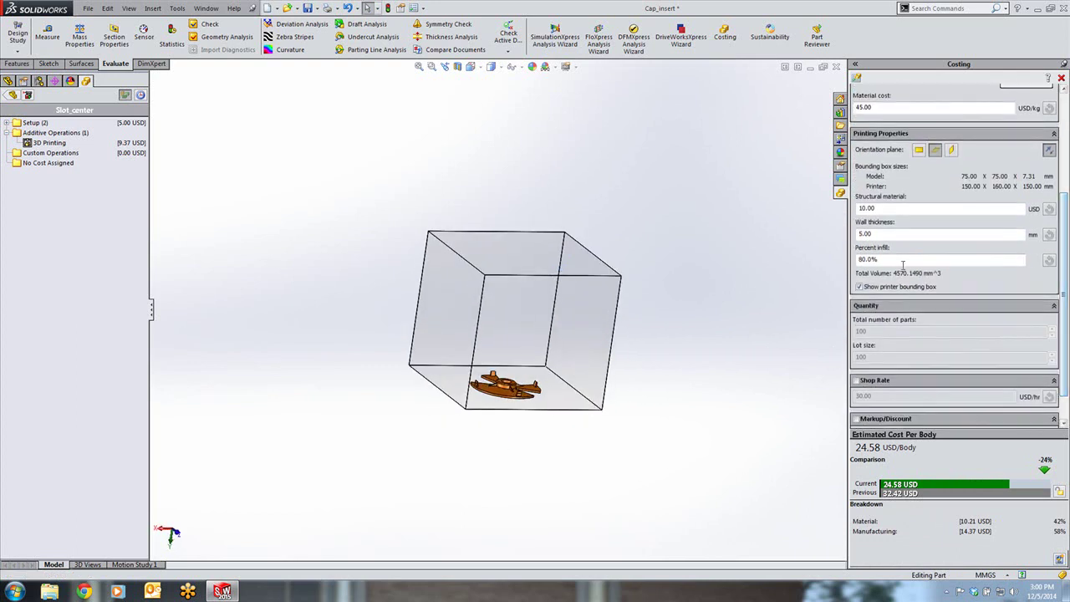
left_click(897, 261)
type("8")
key("Return")
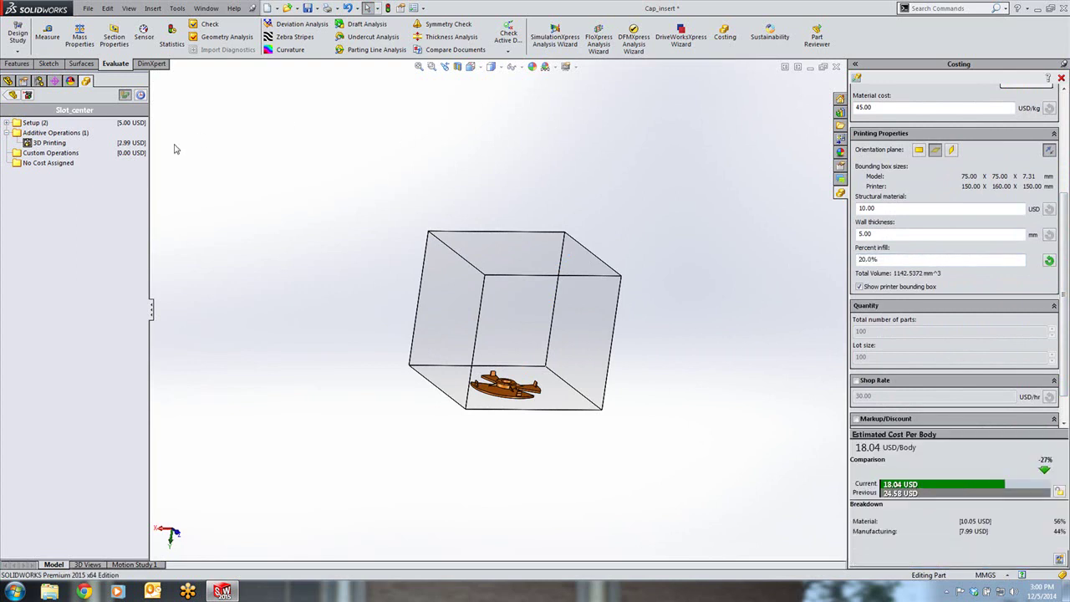
right_click(59, 143)
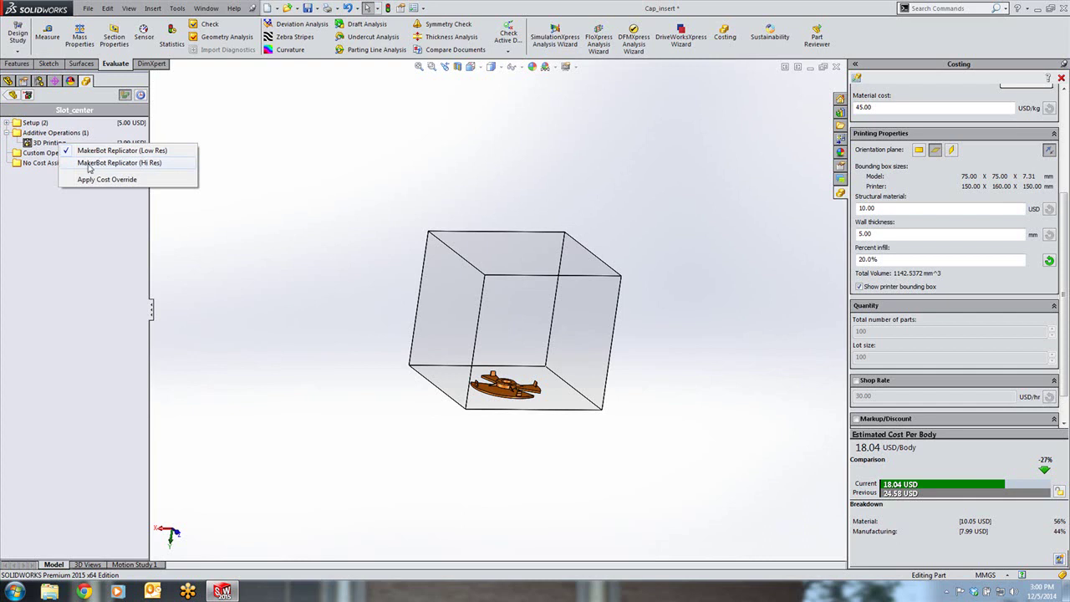
left_click(288, 155)
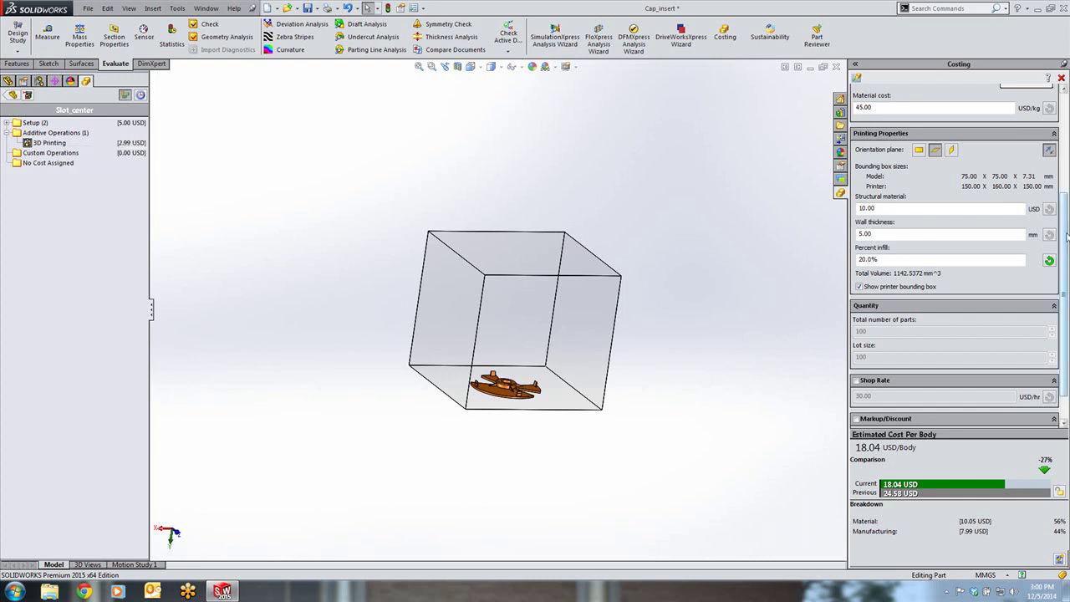
left_click_drag(1067, 238, 1058, 125)
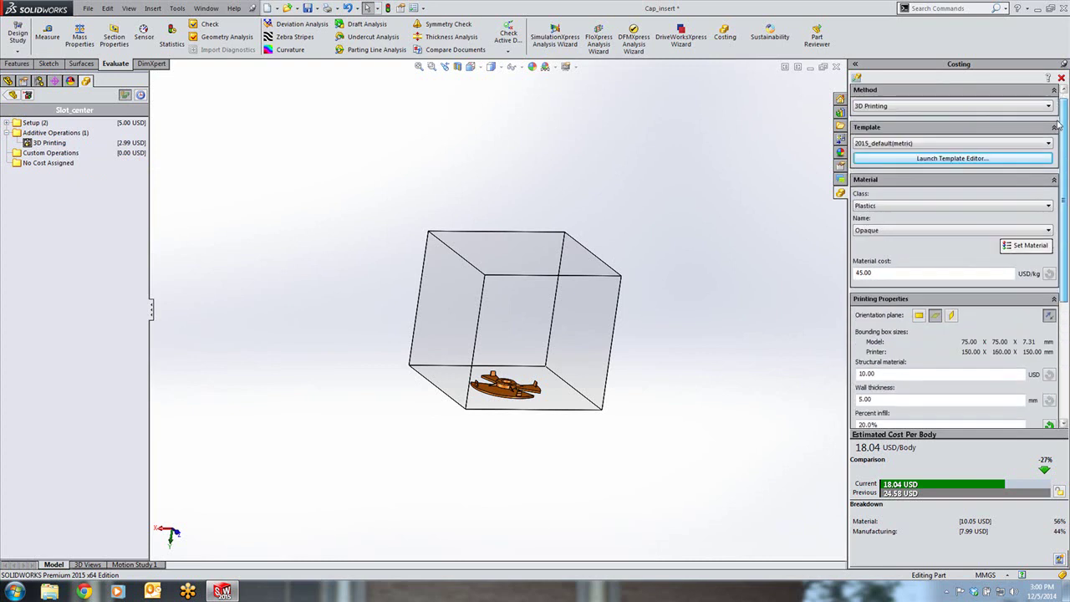
left_click(961, 161)
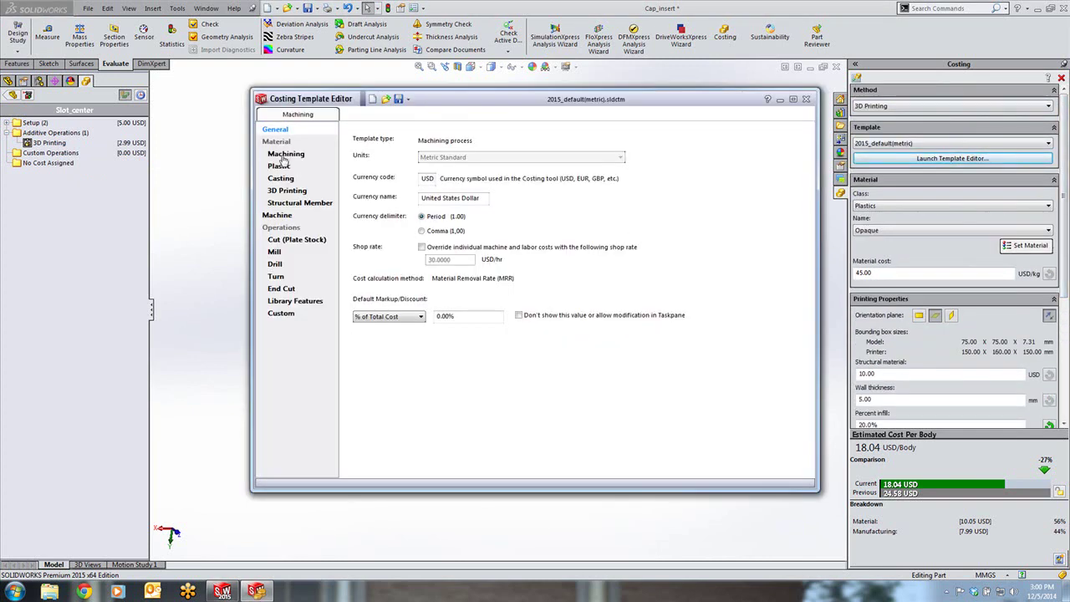
left_click(277, 215)
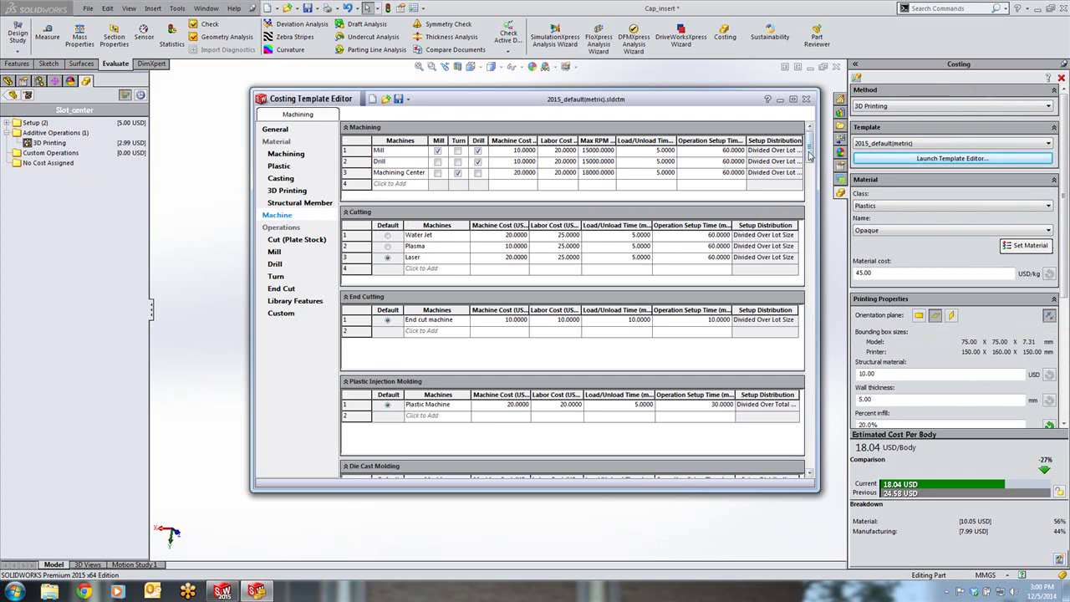
left_click_drag(809, 155, 810, 435)
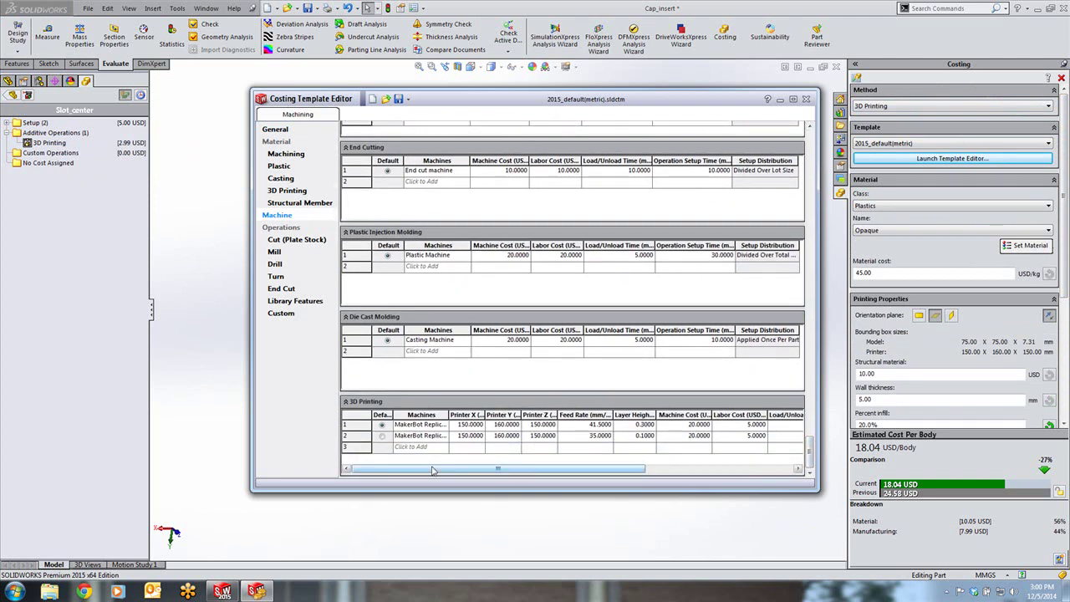
left_click_drag(433, 470, 544, 471)
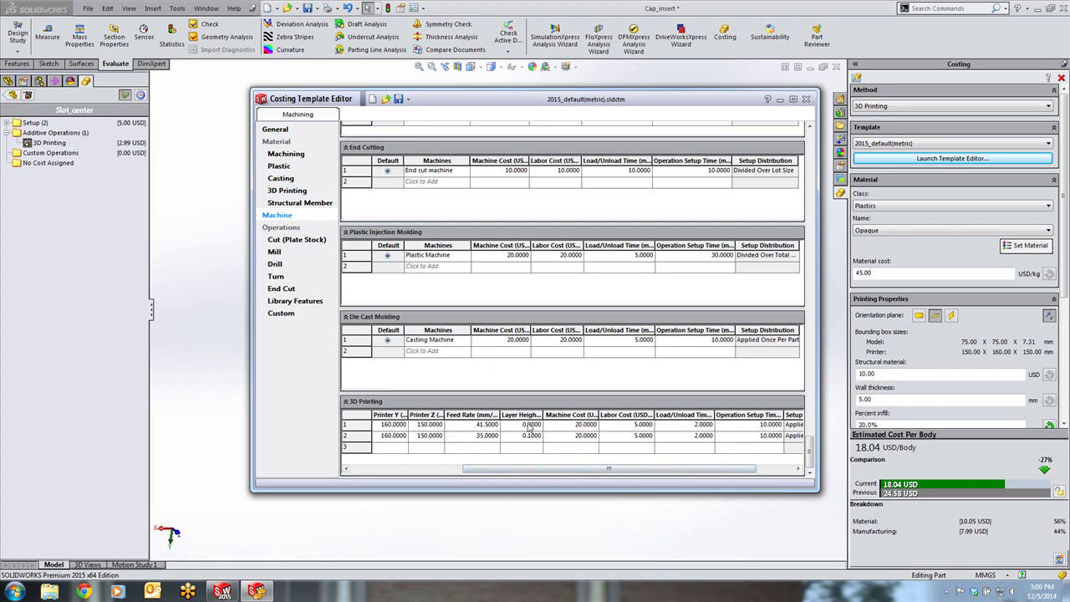
mouse_move(528, 471)
left_mouse_down()
mouse_move(619, 488)
mouse_move(404, 445)
left_mouse_up()
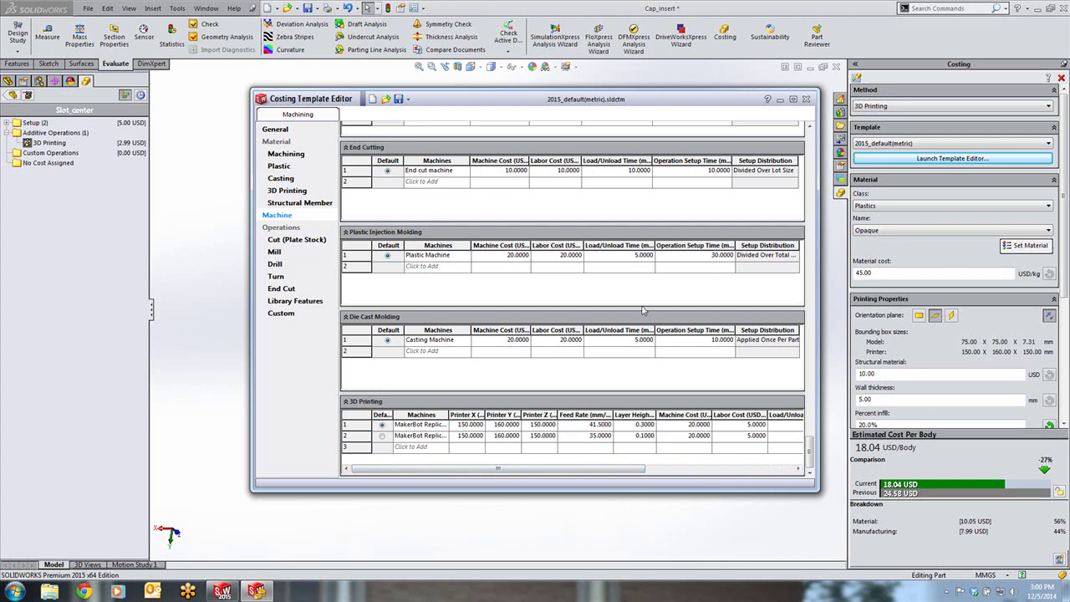
left_click(806, 99)
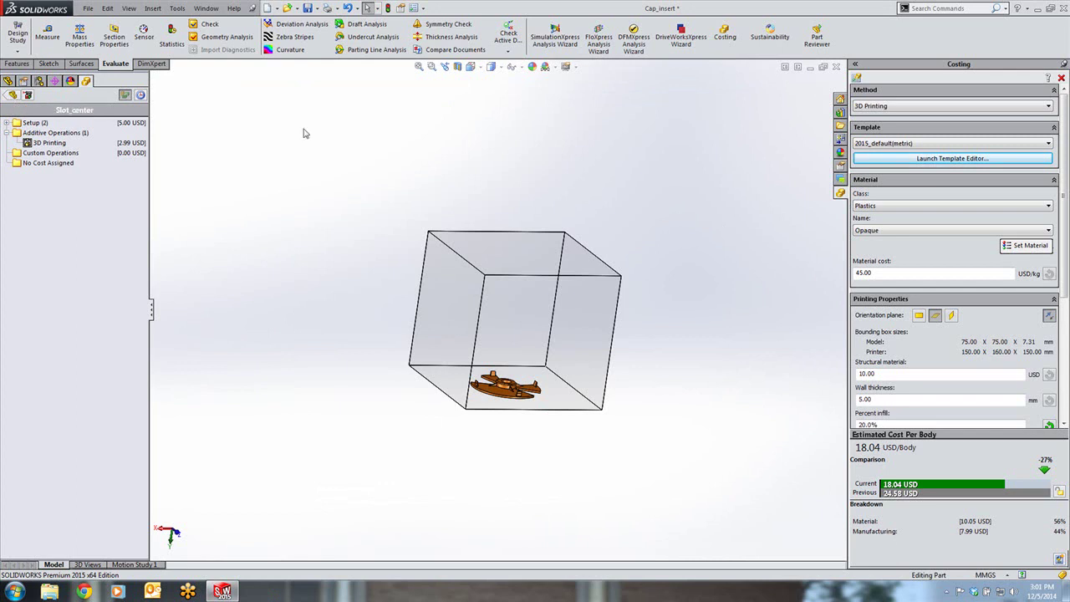
scroll(1004, 209, "down", 5)
scroll(978, 125, "up", 4)
scroll(971, 96, "up", 1)
- Switch Slot_center to Plastic injection molding (ABS, 154.58 USD) and zoom to fit
left_click(962, 106)
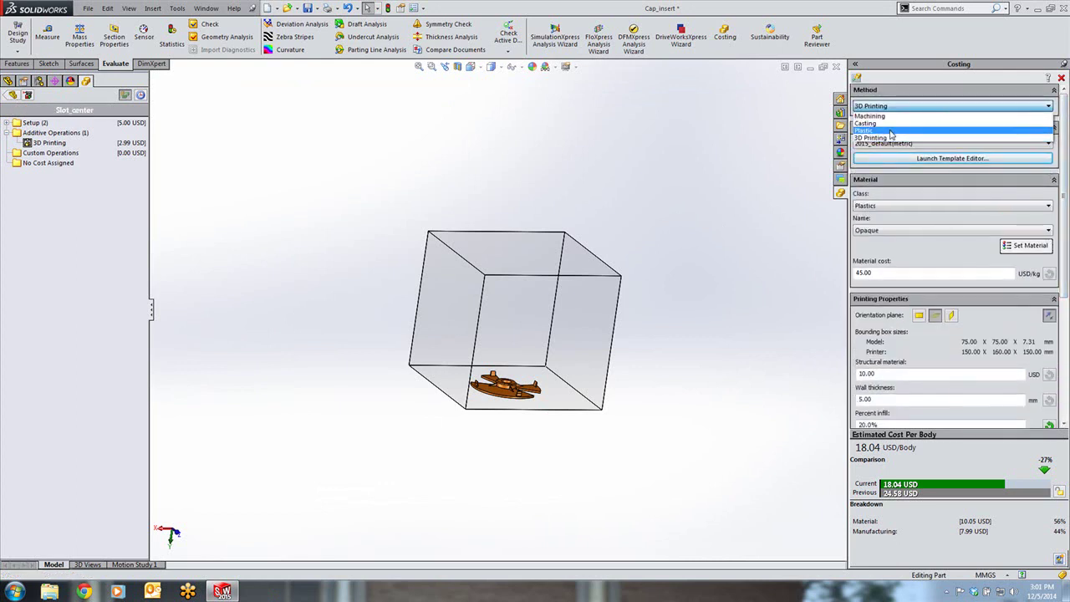
left_click(893, 134)
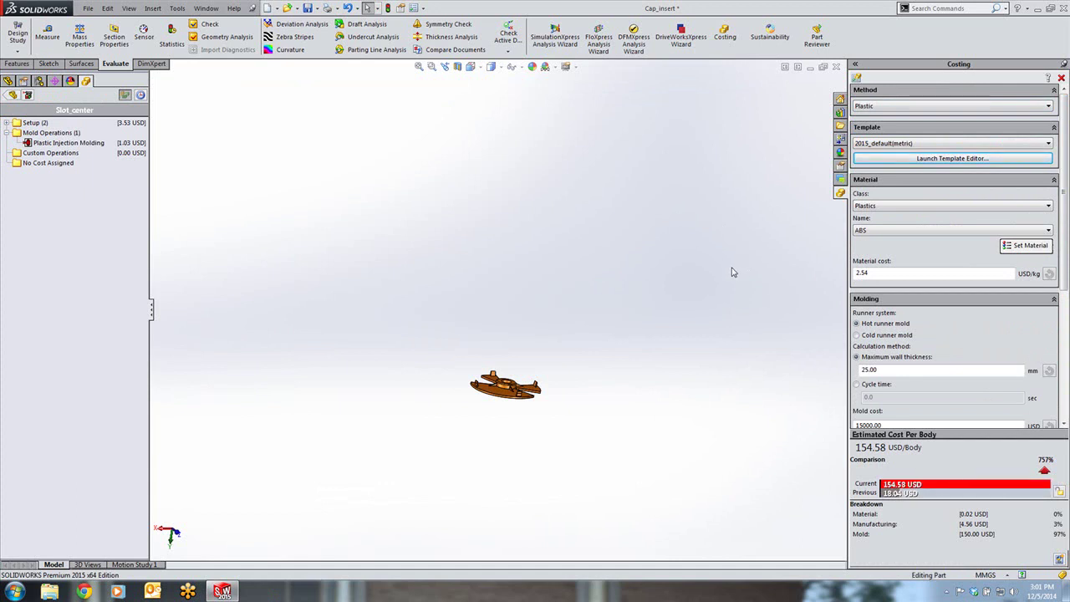
key("f")
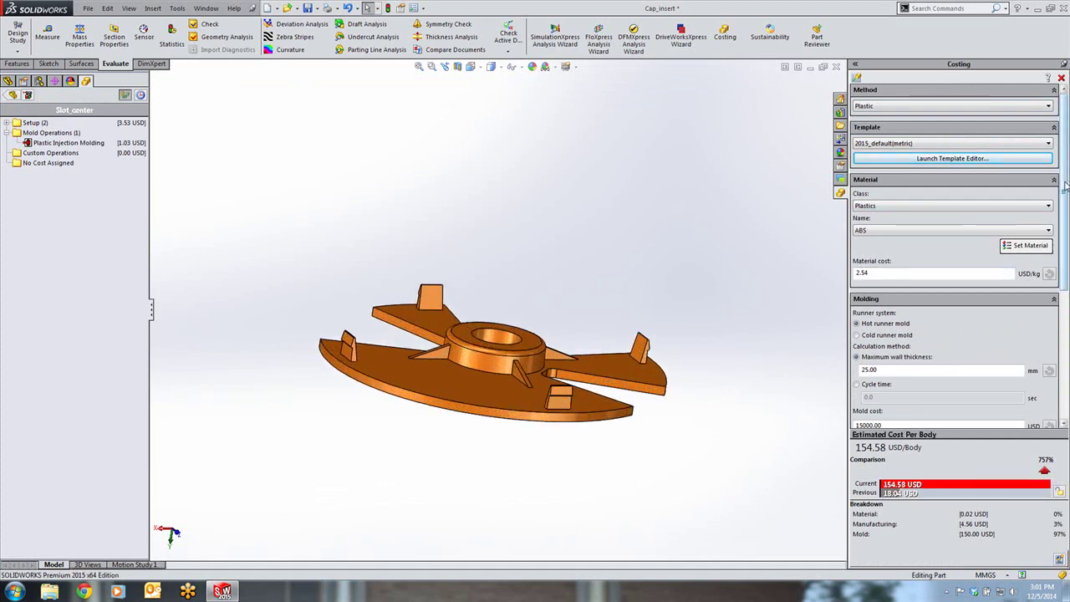
scroll(1064, 186, "down", 1)
scroll(1064, 186, "down", 2)
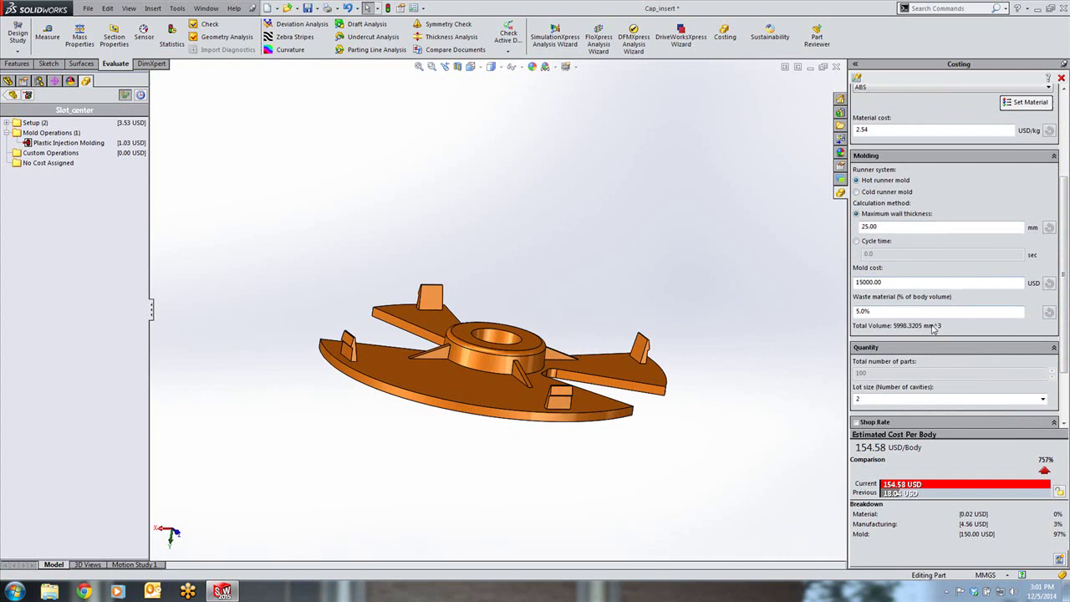
scroll(957, 323, "down", 2)
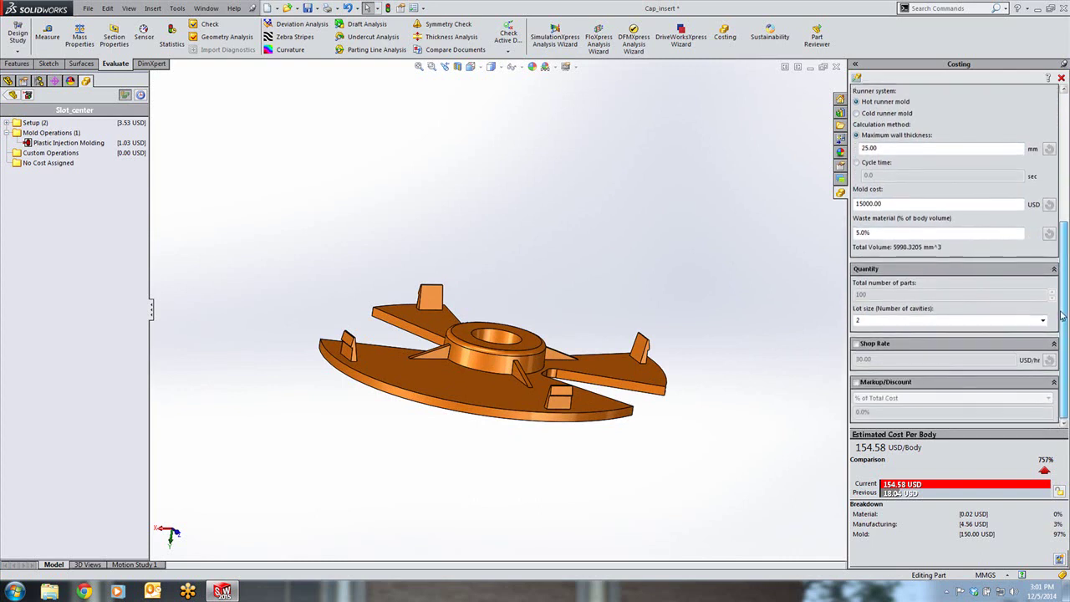